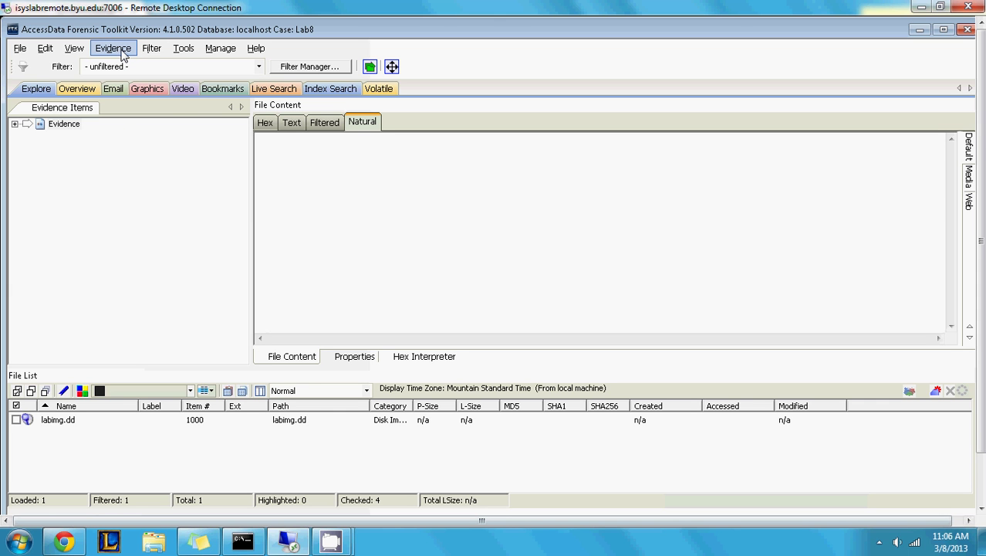
# - Examine the evidence types offered for adding evidence to the case, and leave the evidence manager without adding any
pyautogui.click(121, 51)
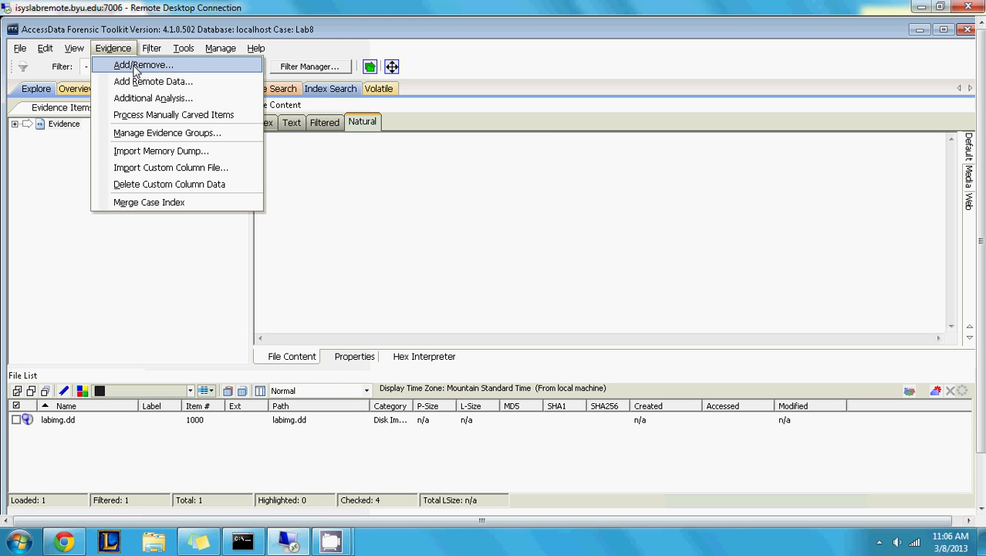
pyautogui.click(136, 66)
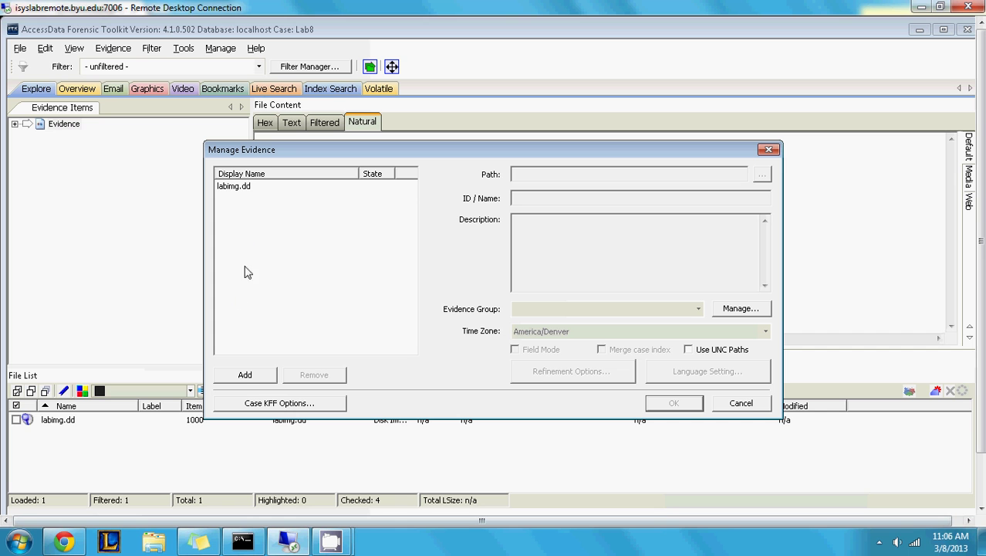
pyautogui.click(245, 375)
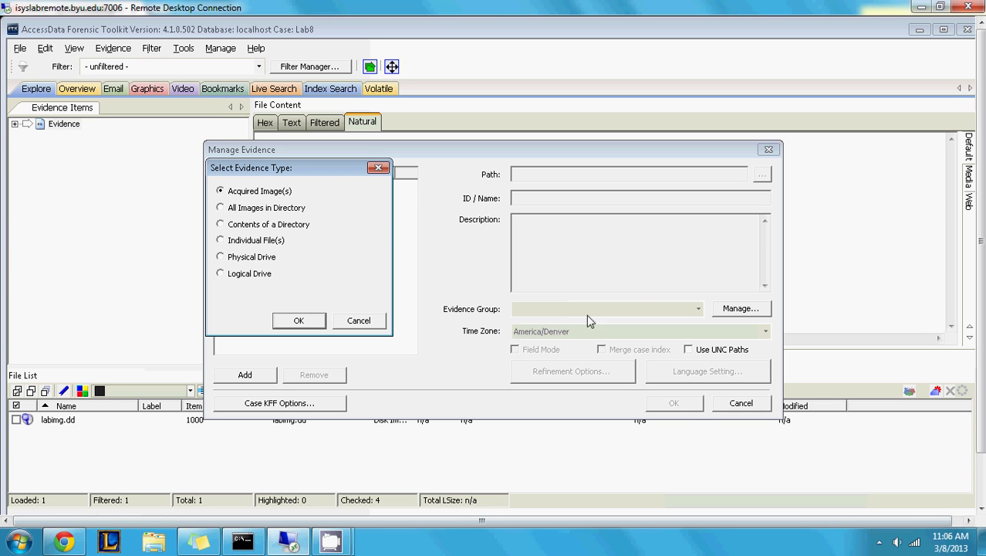
pyautogui.click(358, 321)
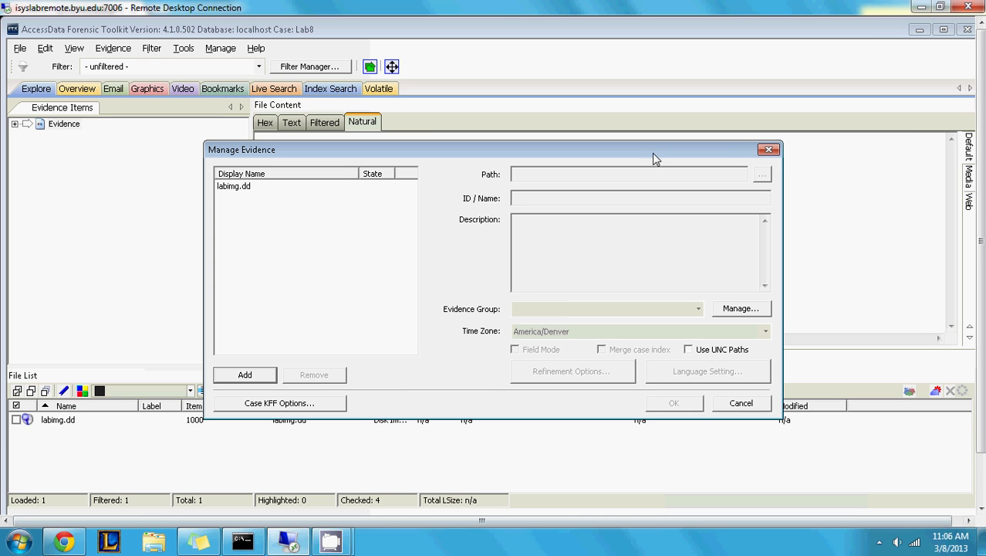
pyautogui.click(770, 152)
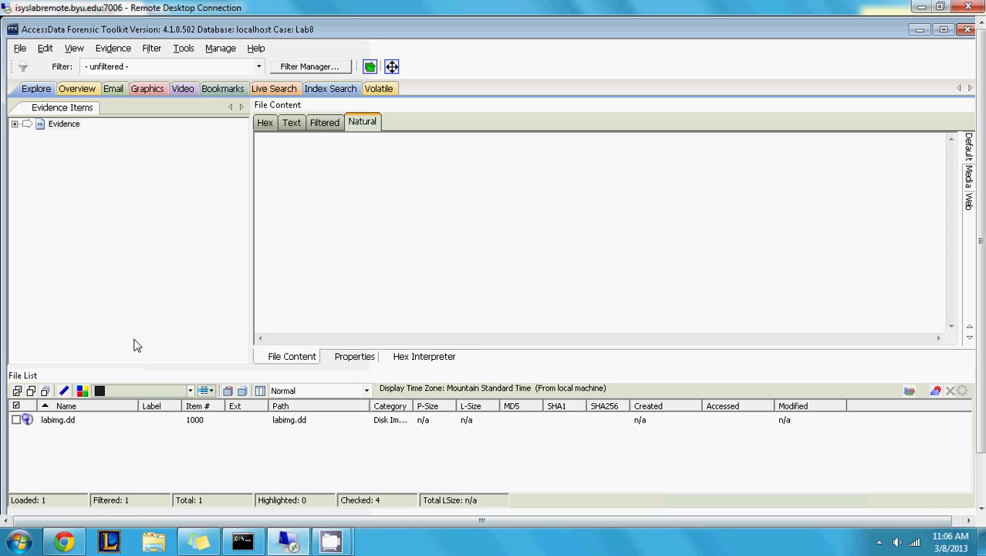
# - Expand the labimg.dd evidence to show both partitions' file systems, and open Partition 1's root down to the contents of Users
pyautogui.click(15, 125)
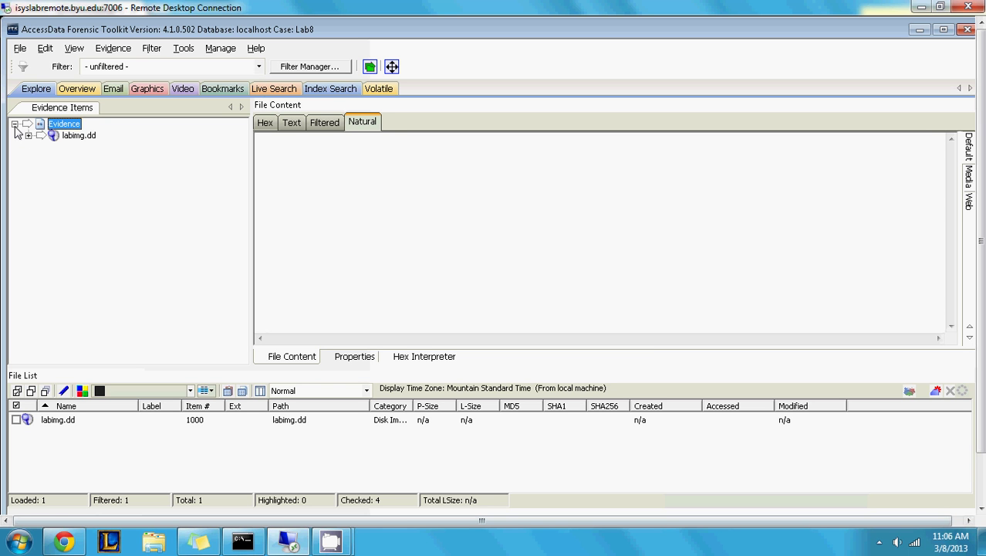
pyautogui.click(28, 136)
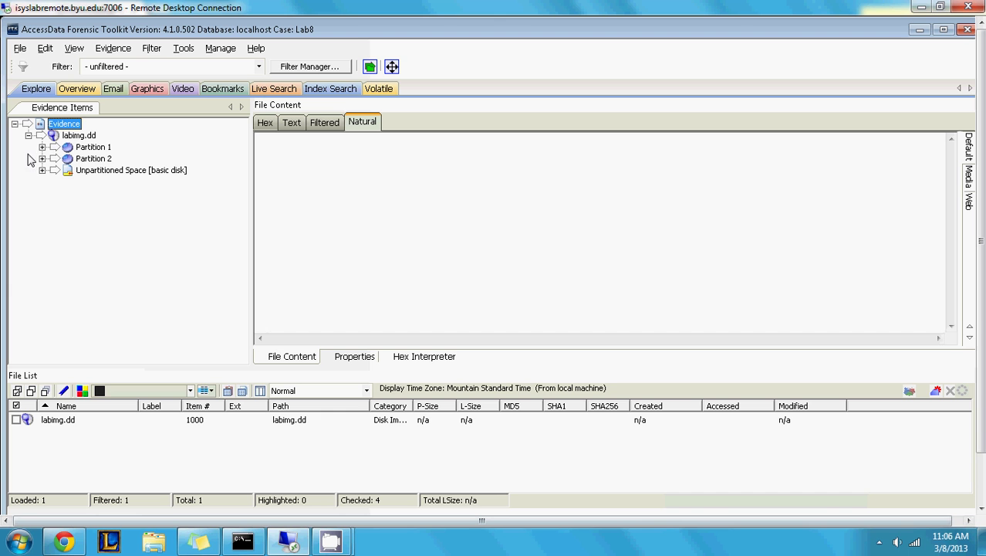
pyautogui.click(43, 147)
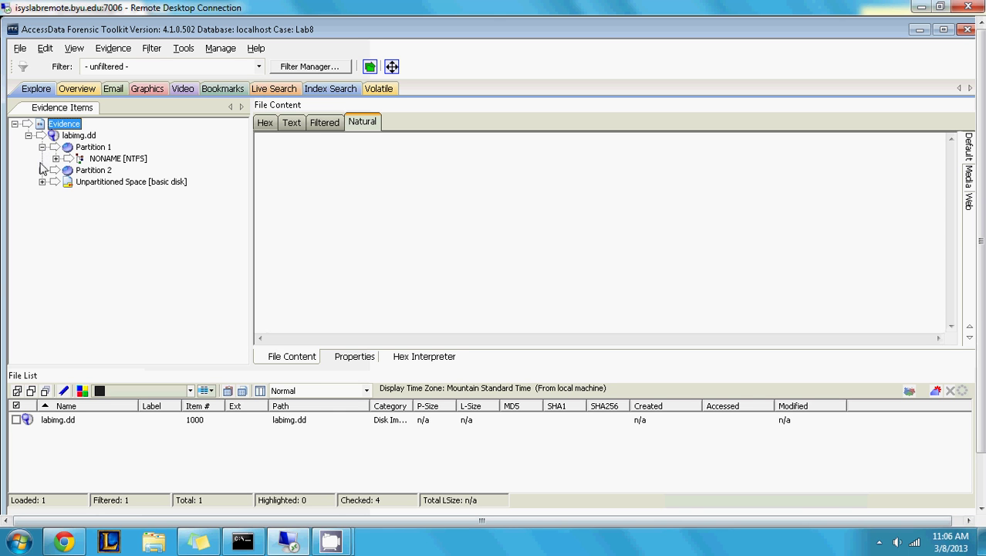
pyautogui.click(42, 170)
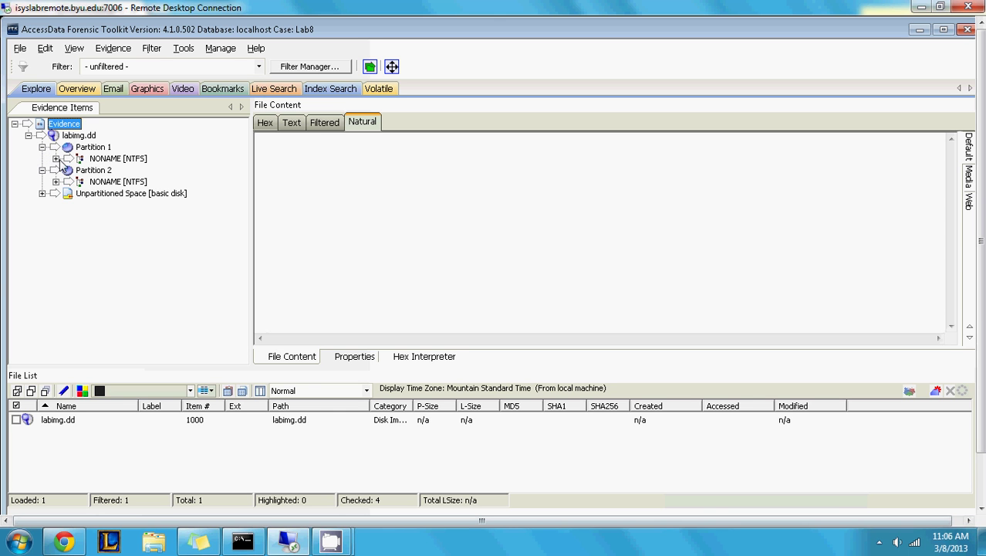
pyautogui.click(56, 159)
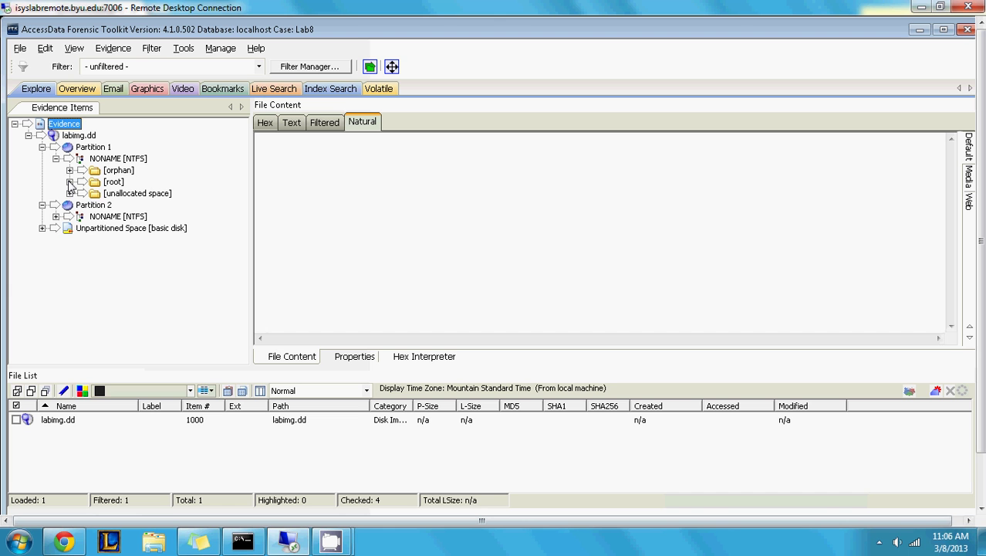
pyautogui.click(69, 182)
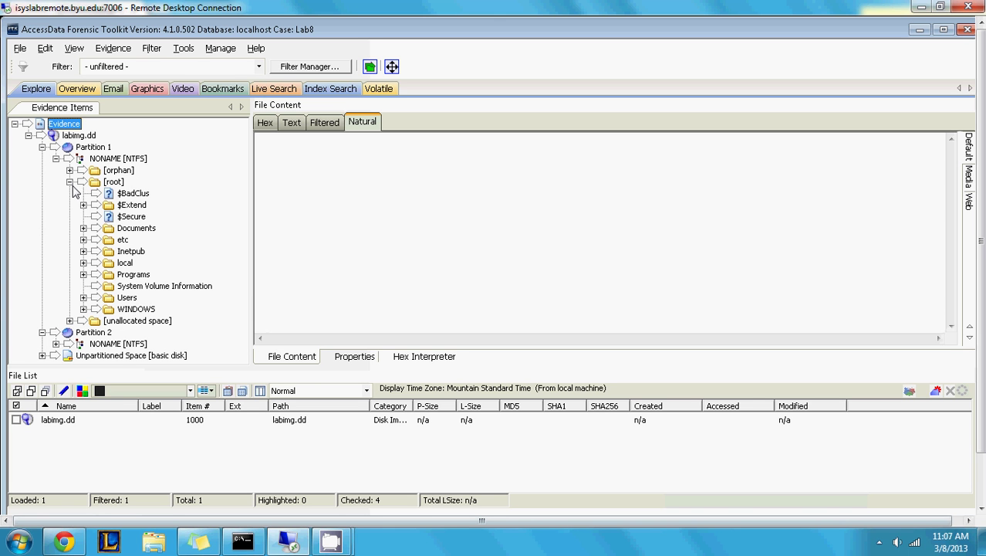
pyautogui.click(83, 298)
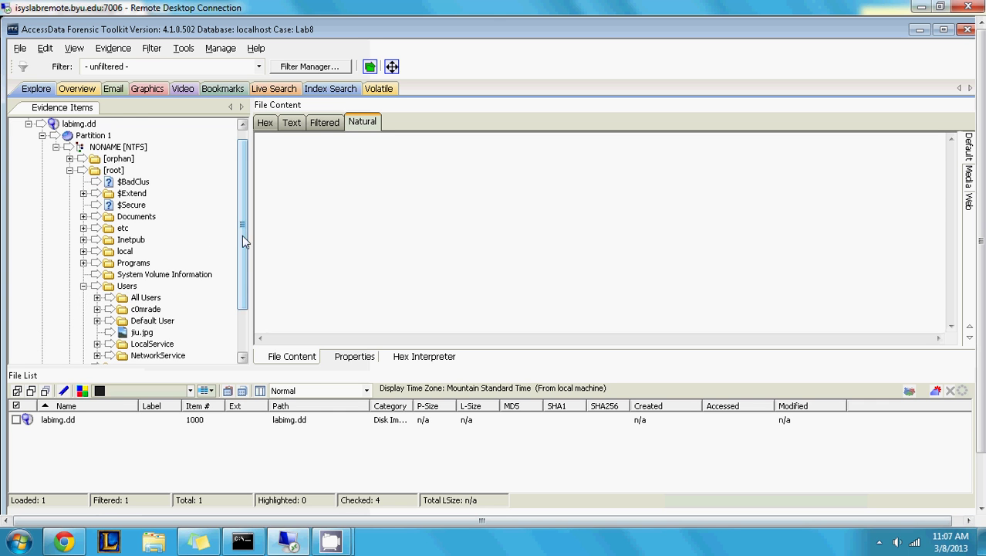
# - Expand Partition 2's NTFS file system and its root folder to show the files inside
pyautogui.scroll(-1, 242, 235)
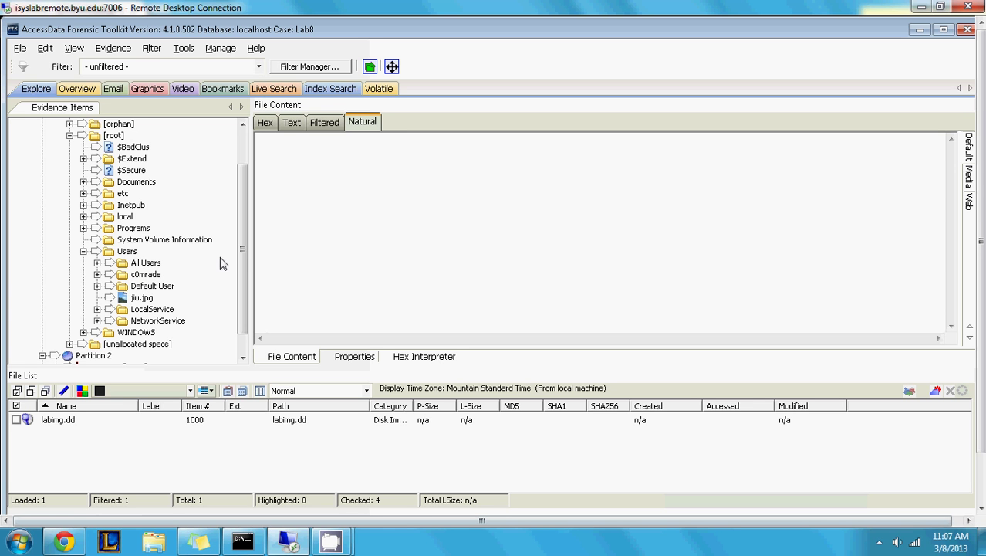
pyautogui.moveTo(241, 247); pyautogui.dragTo(233, 276)
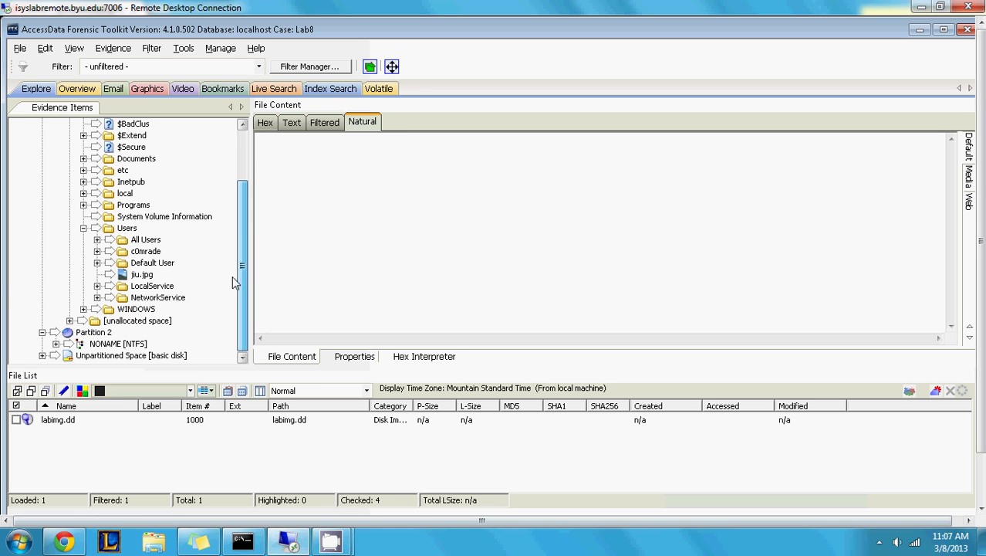
pyautogui.click(55, 344)
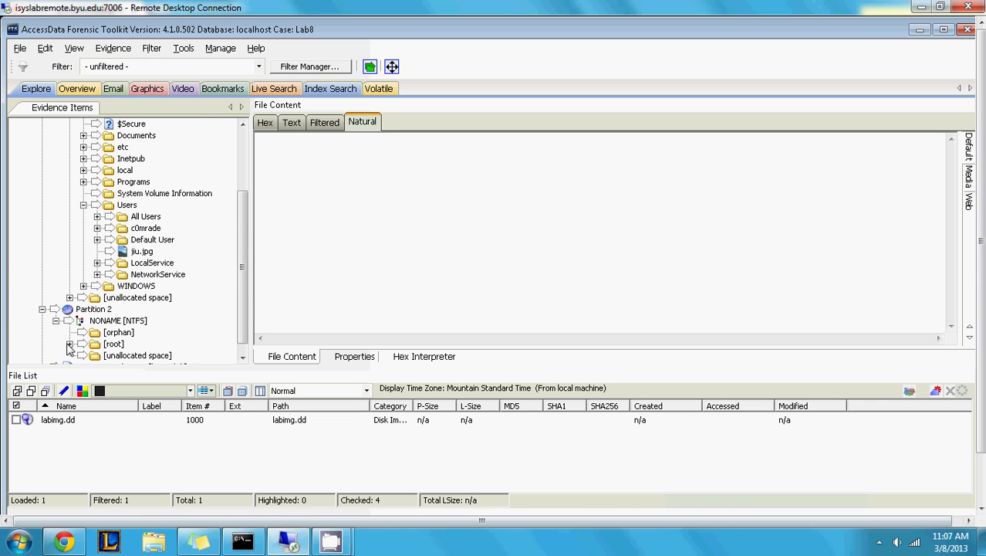
pyautogui.click(70, 343)
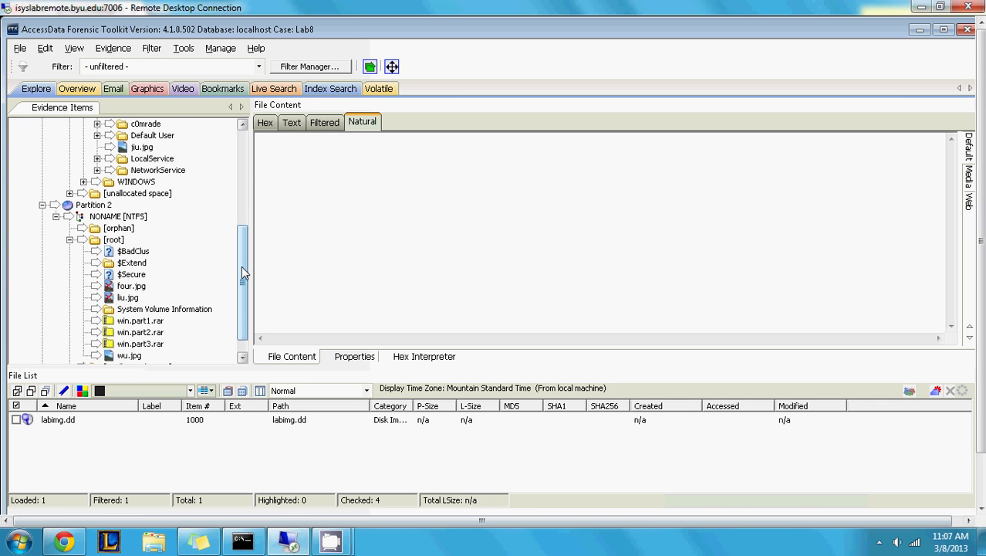
pyautogui.moveTo(241, 265); pyautogui.dragTo(240, 292)
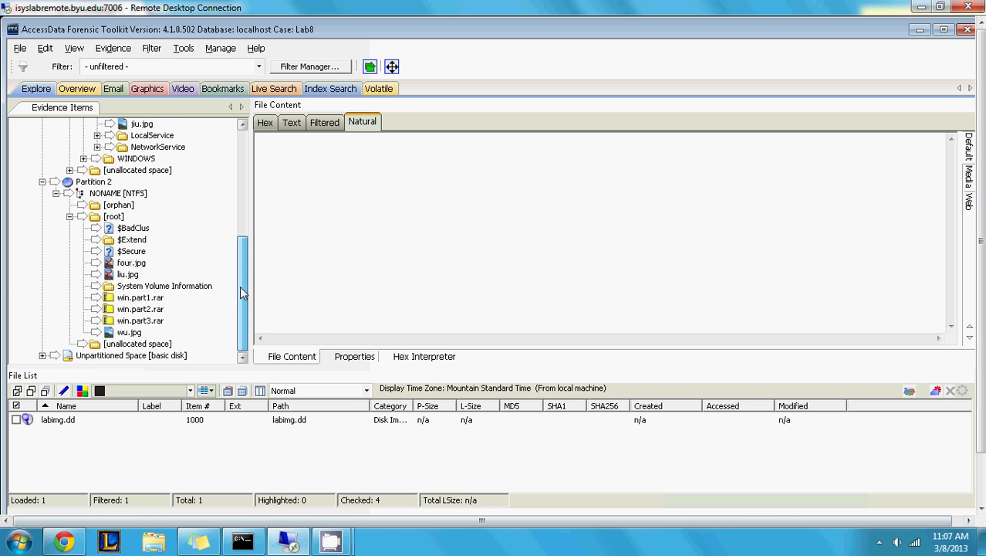
# - Preview the image jiu.jpg from Partition 1's Users folder and look over its content
pyautogui.moveTo(240, 291); pyautogui.dragTo(253, 169)
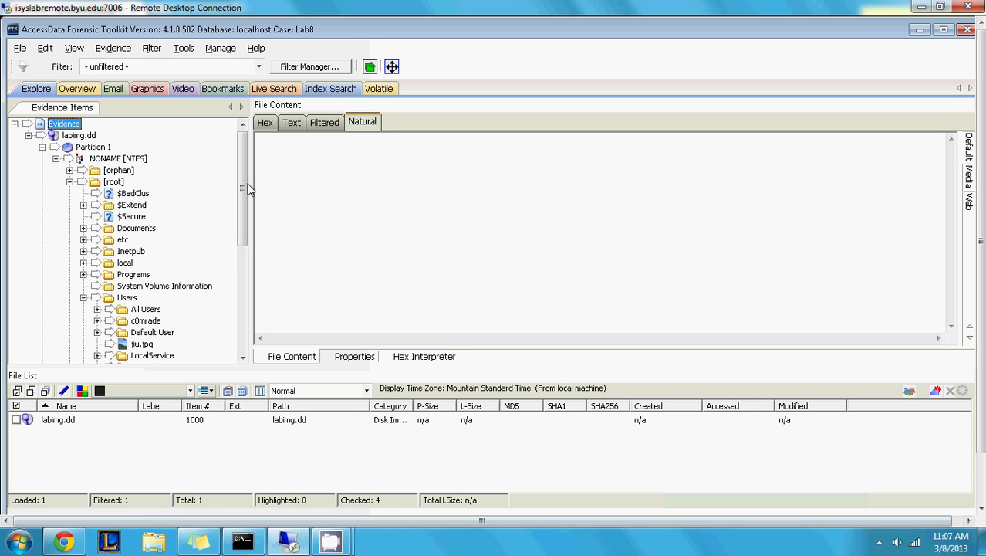
pyautogui.moveTo(247, 190); pyautogui.dragTo(242, 202)
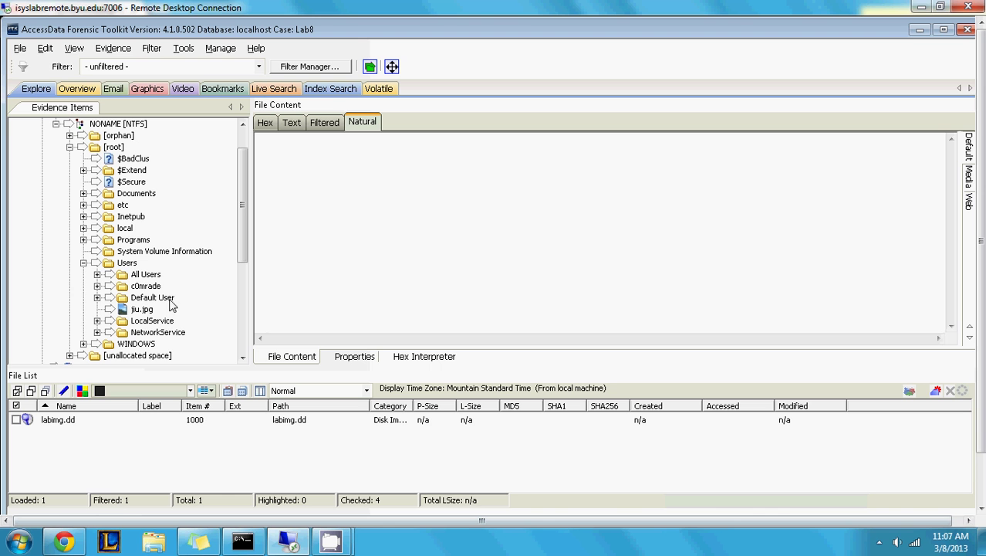
pyautogui.click(142, 311)
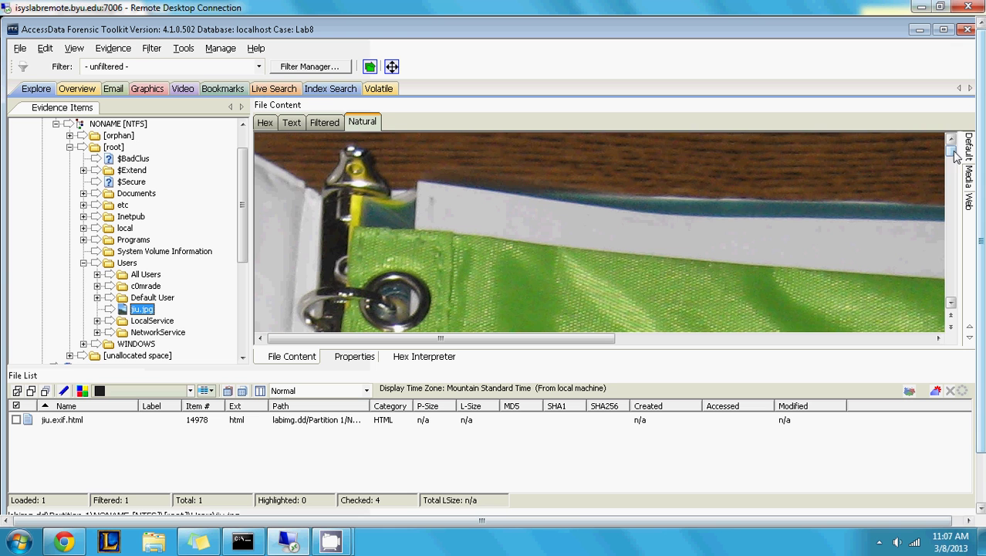
pyautogui.scroll(-3, 952, 158)
pyautogui.moveTo(952, 164)
pyautogui.mouseDown()
pyautogui.moveTo(953, 265)
pyautogui.moveTo(950, 155)
pyautogui.mouseUp()
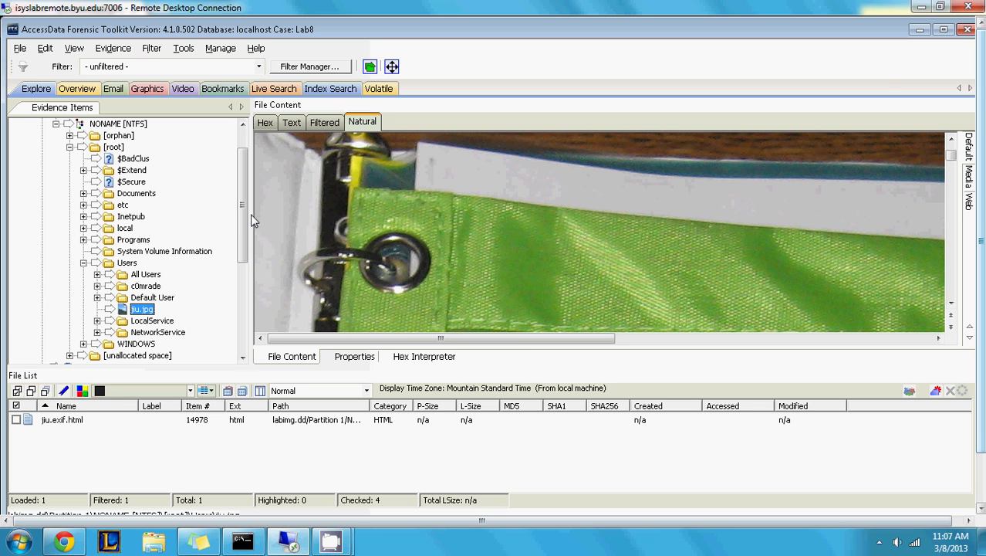
pyautogui.moveTo(239, 224); pyautogui.dragTo(261, 191)
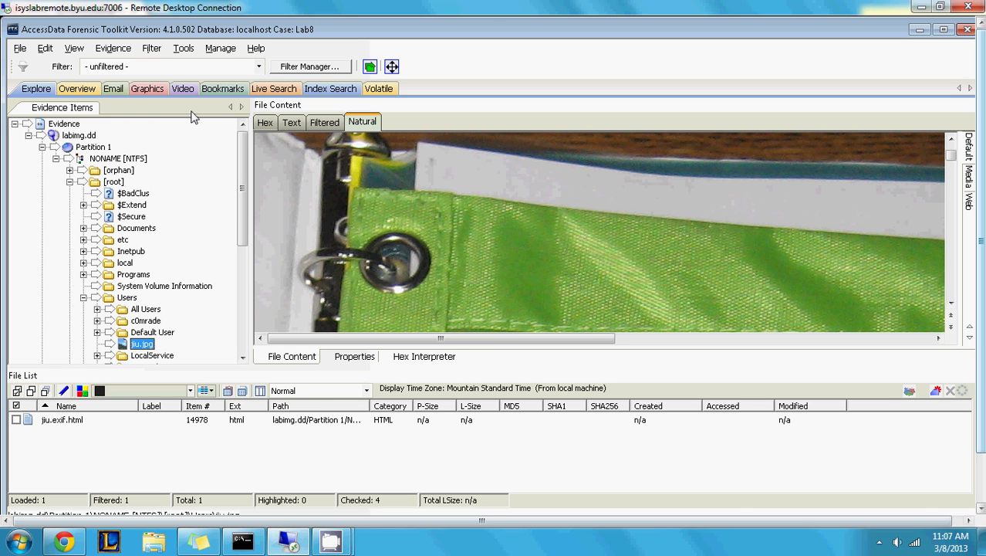
# - Switch to the case overview and list all files with the jpg extension
pyautogui.click(76, 90)
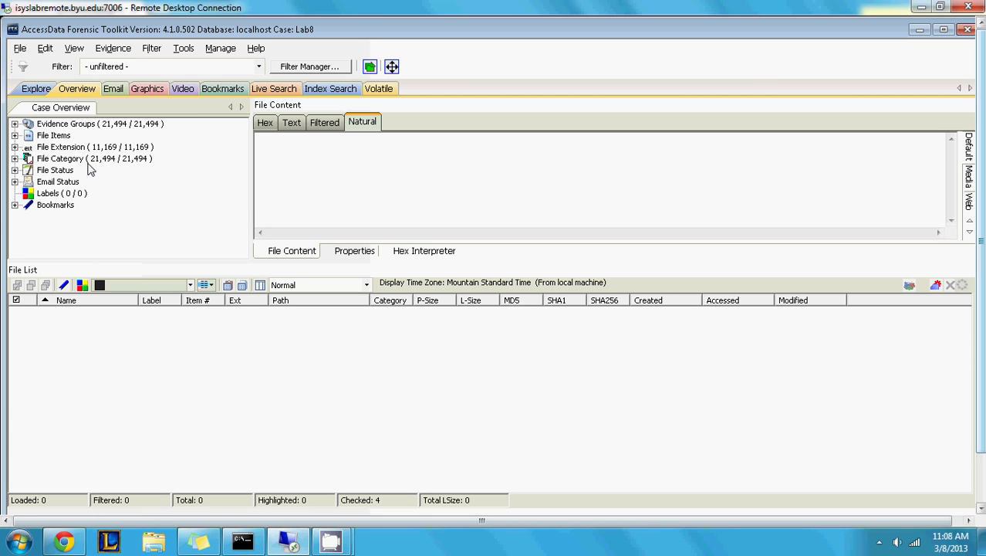
pyautogui.click(14, 146)
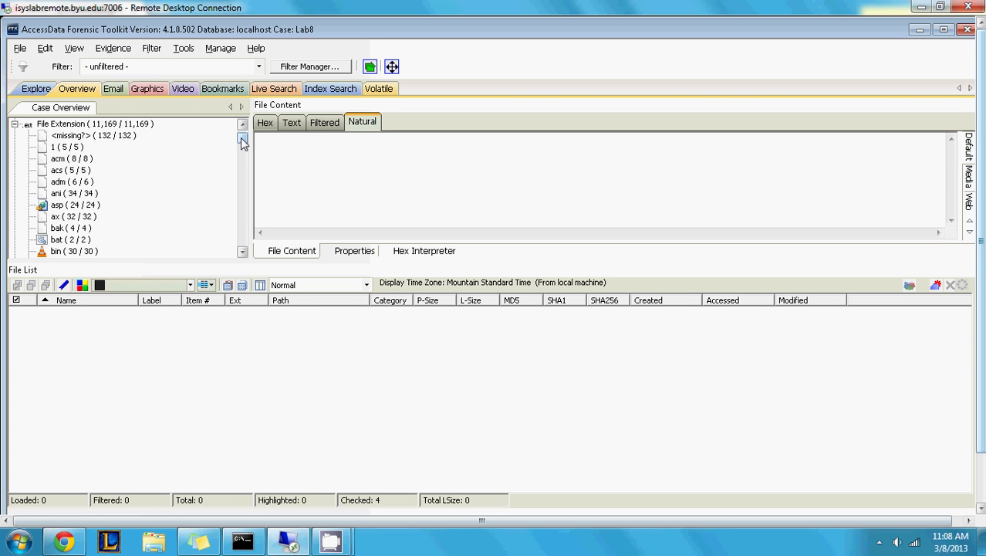
pyautogui.moveTo(243, 143); pyautogui.dragTo(251, 165)
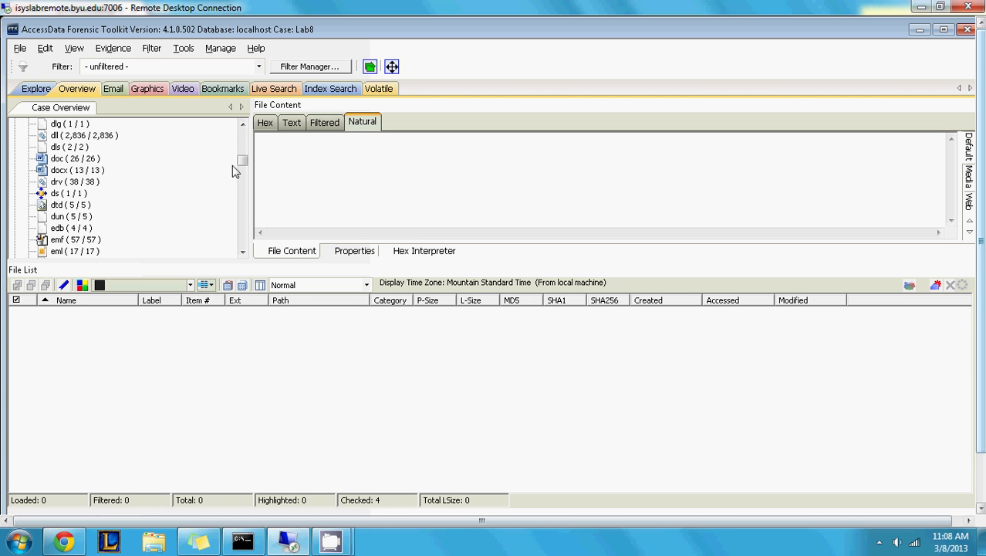
pyautogui.moveTo(244, 167); pyautogui.dragTo(244, 177)
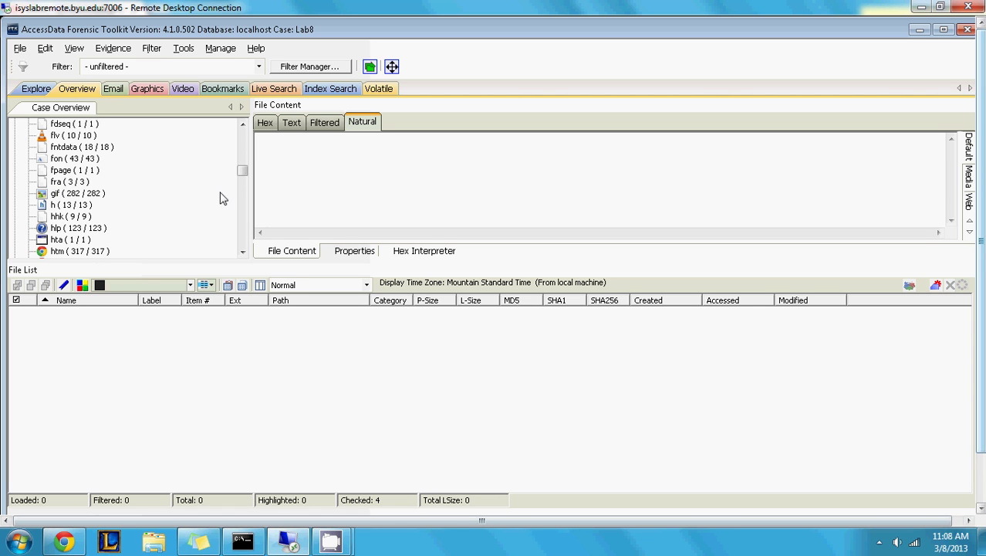
pyautogui.moveTo(245, 178); pyautogui.dragTo(241, 184)
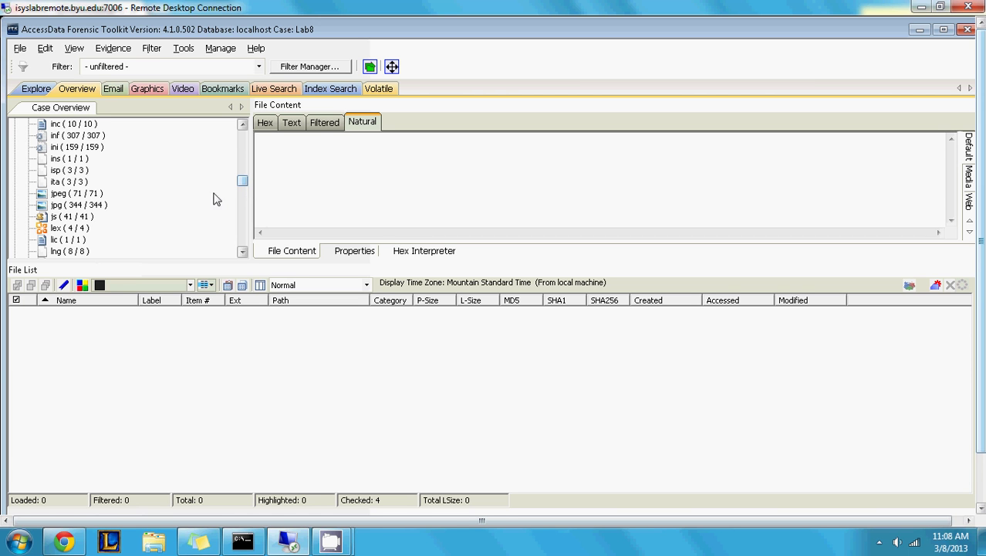
pyautogui.click(81, 205)
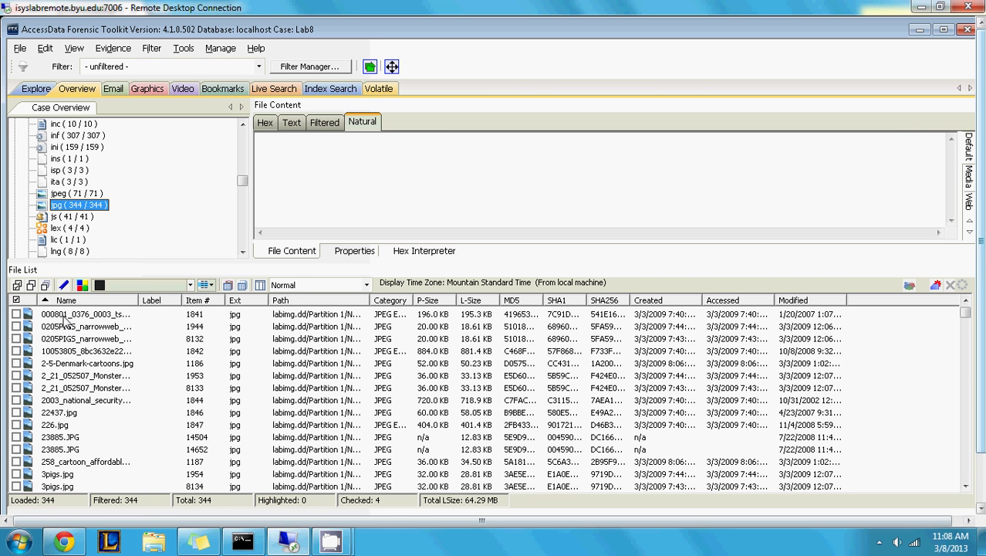
# - Preview 226.jpg from the file list, view it full size in Windows Photo Viewer, and close the viewer
pyautogui.click(56, 426)
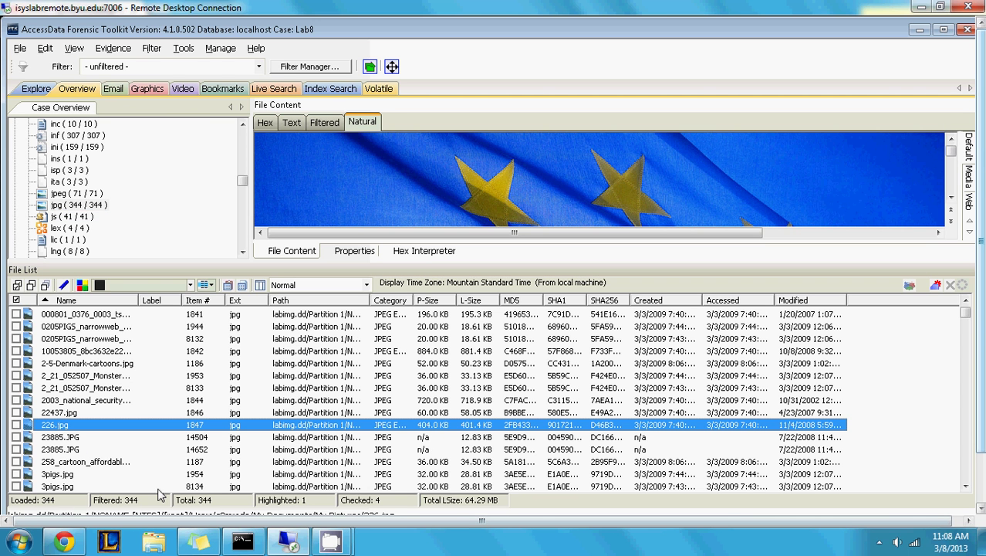
pyautogui.doubleClick(59, 426)
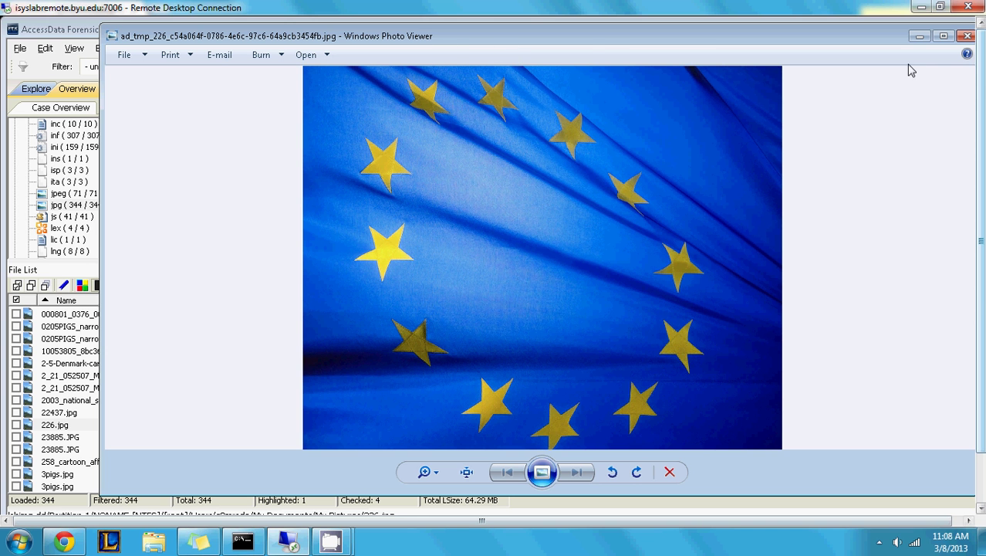
pyautogui.click(966, 37)
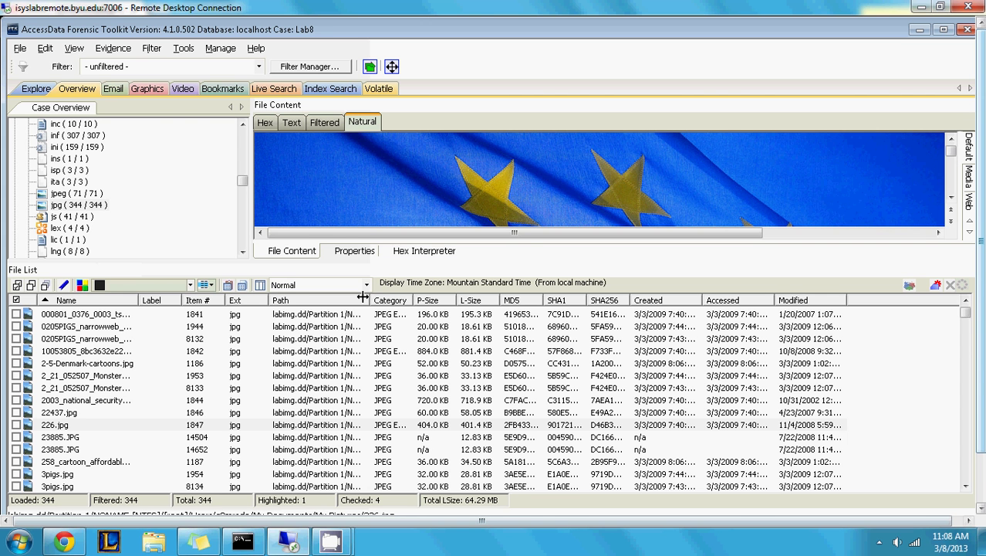
# - Widen the Path column slightly and the MD5 and SHA1 columns enough to read the hashes in the file list
pyautogui.moveTo(371, 294); pyautogui.dragTo(599, 305)
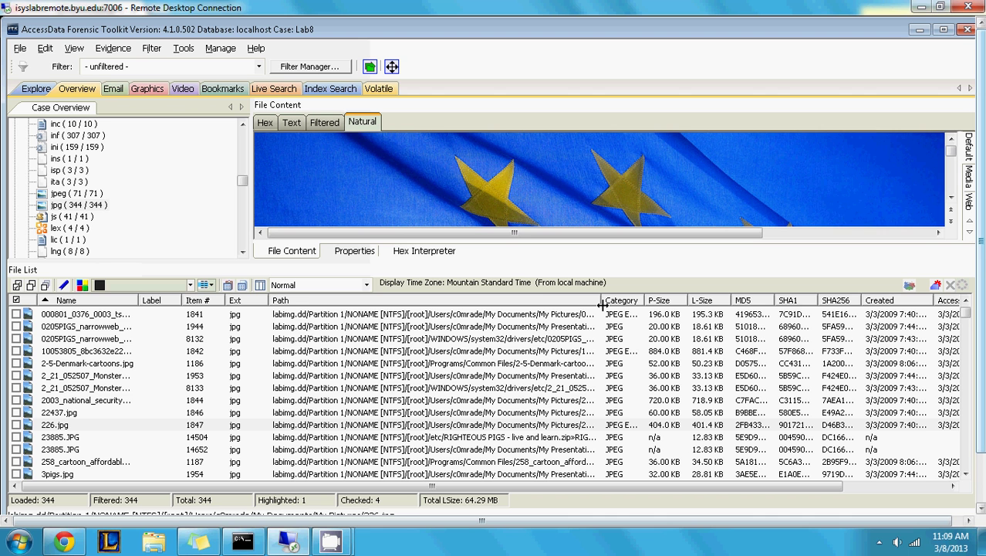
pyautogui.moveTo(601, 304); pyautogui.dragTo(418, 303)
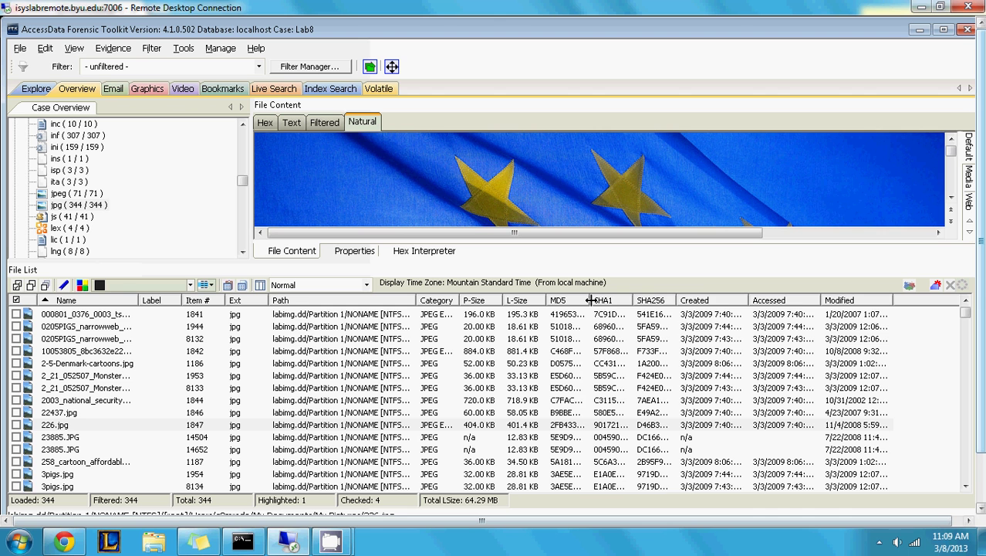
pyautogui.moveTo(593, 301); pyautogui.dragTo(707, 292)
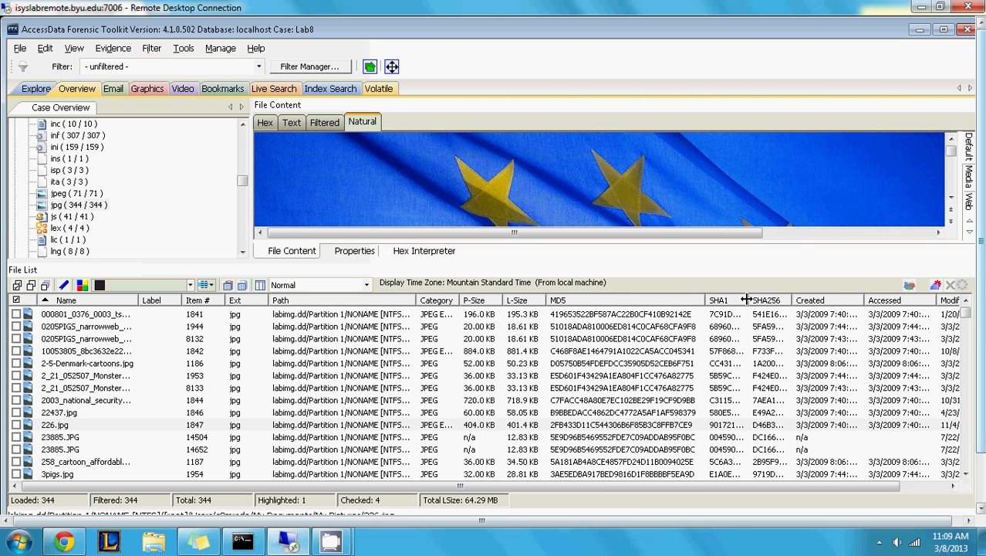
pyautogui.moveTo(747, 300); pyautogui.dragTo(839, 306)
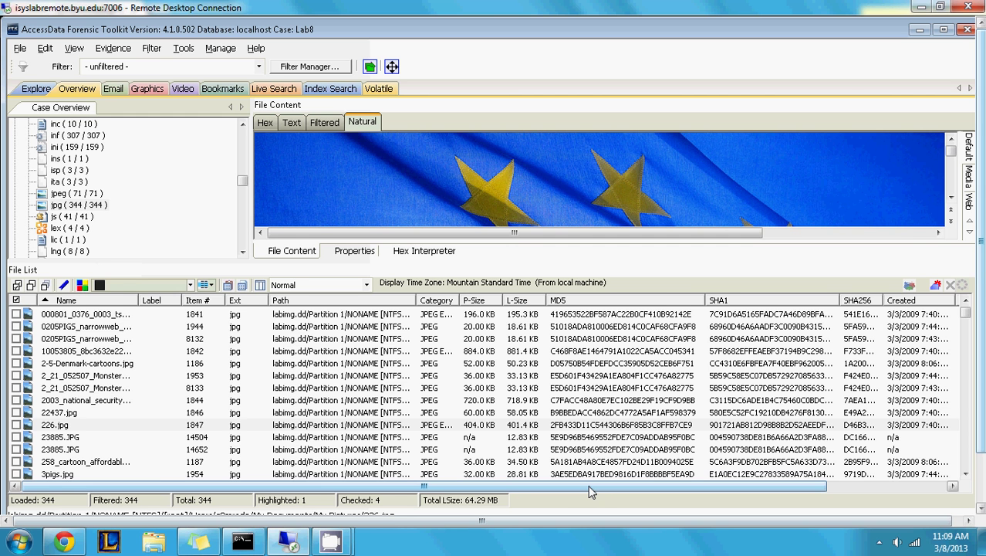
# - Widen the SHA256 column enough to read more of the hashes and look across the file list's date columns
pyautogui.moveTo(589, 491); pyautogui.dragTo(702, 491)
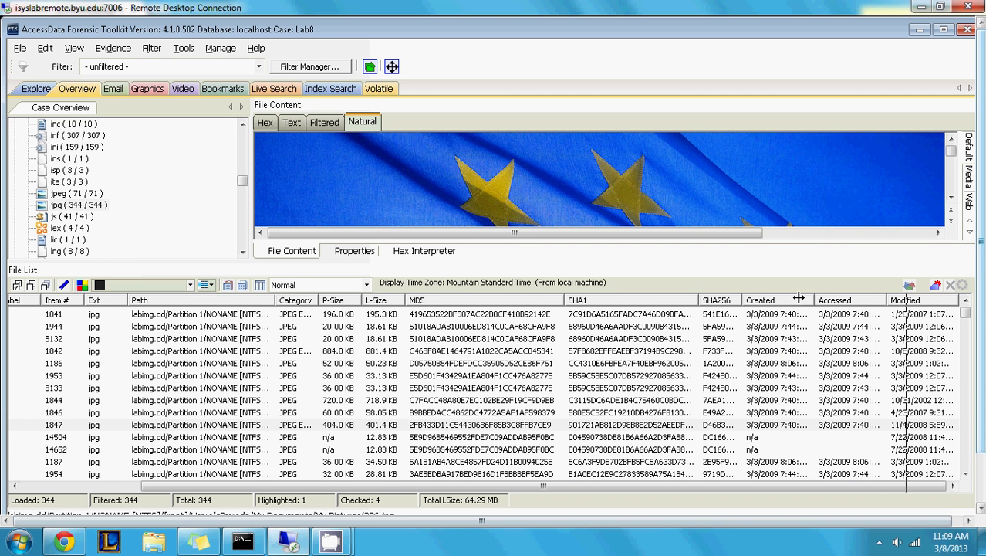
pyautogui.moveTo(853, 290); pyautogui.dragTo(857, 299)
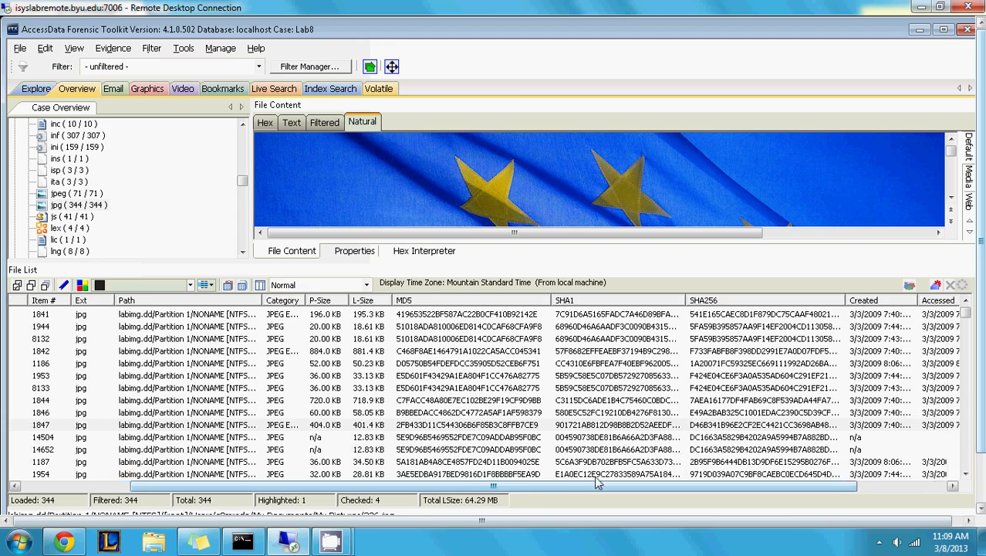
pyautogui.moveTo(598, 486); pyautogui.dragTo(666, 486)
pyautogui.hscroll(-2, 567, 485)
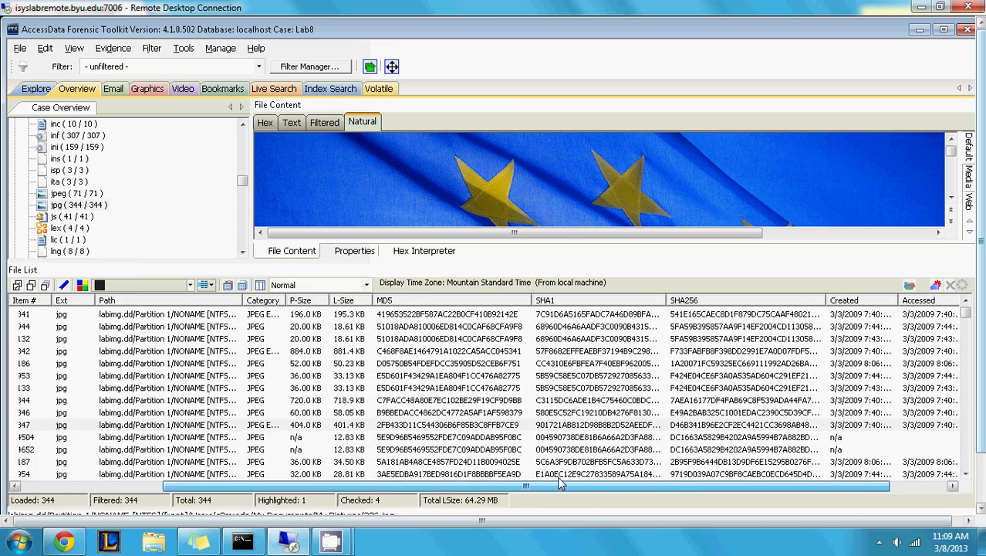
pyautogui.hscroll(-6, 610, 474)
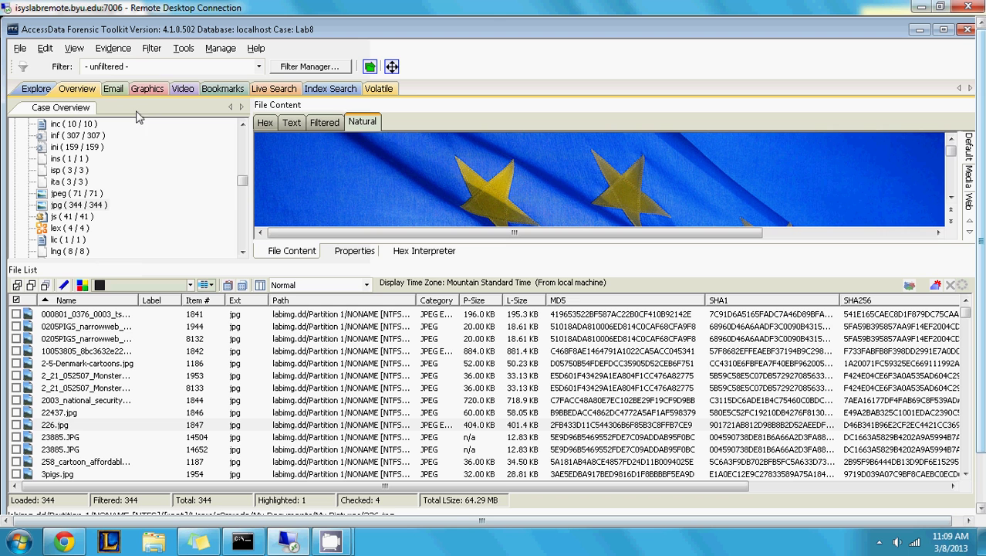
# - Switch to the graphics view, expand labimg.dd, and list thumbnails of all images in Partition 2
pyautogui.click(146, 89)
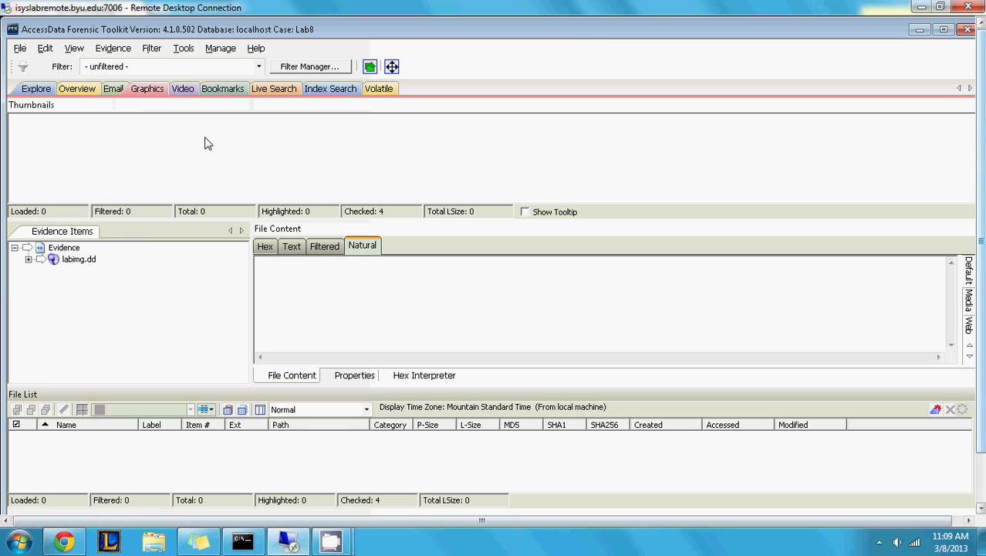
pyautogui.click(67, 248)
pyautogui.click(28, 260)
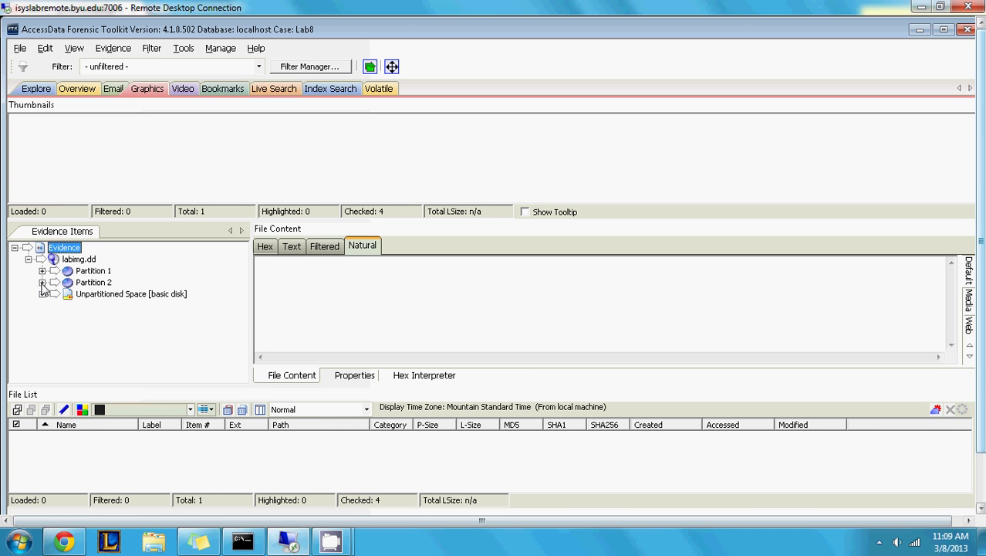
pyautogui.click(41, 271)
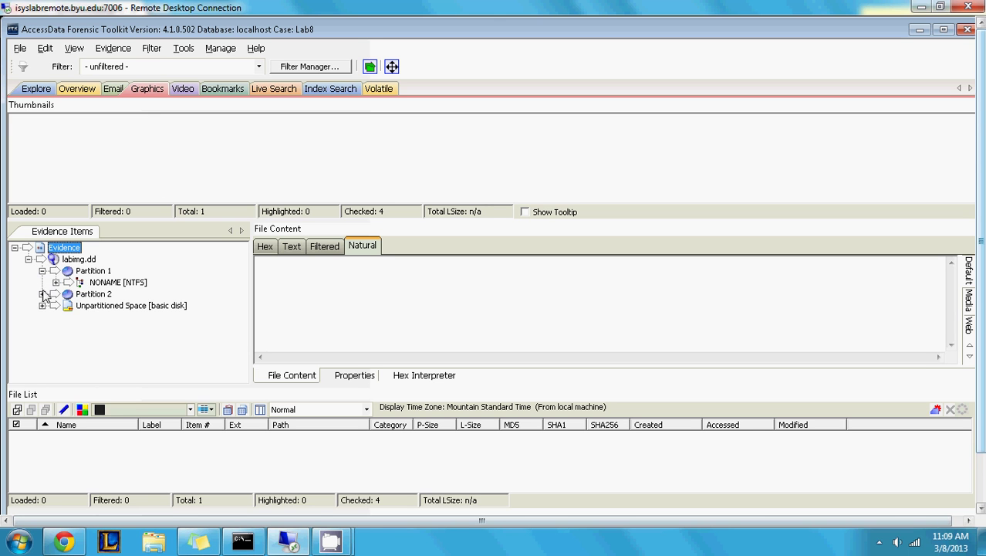
pyautogui.click(43, 294)
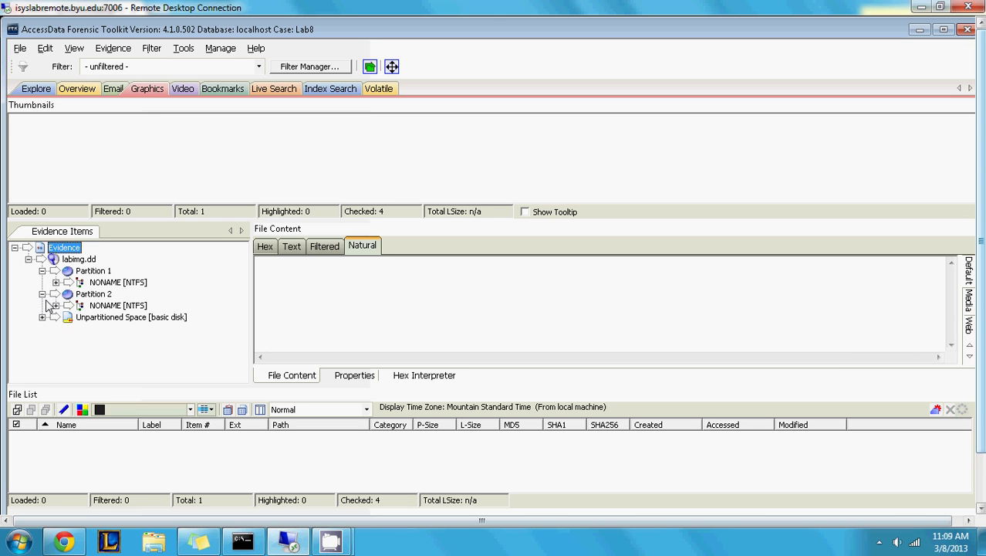
pyautogui.click(55, 306)
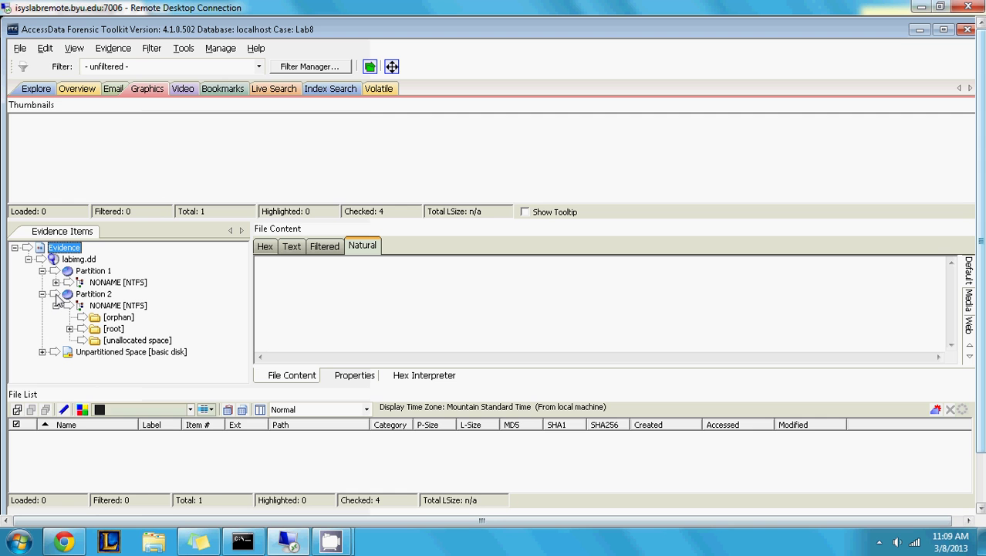
pyautogui.click(55, 295)
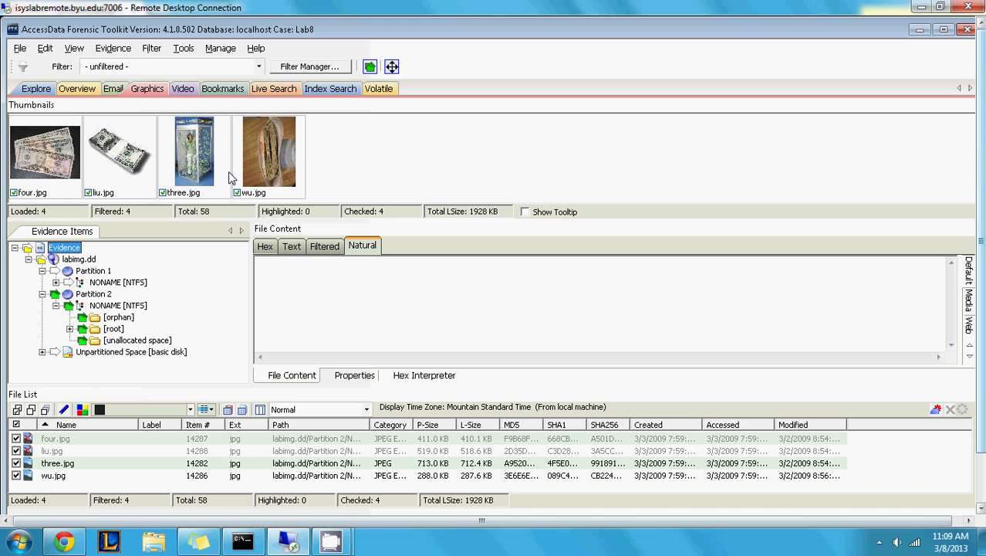
# - Examine liu.jpg as an image, as text and in hex, and return to its natural view
pyautogui.click(118, 158)
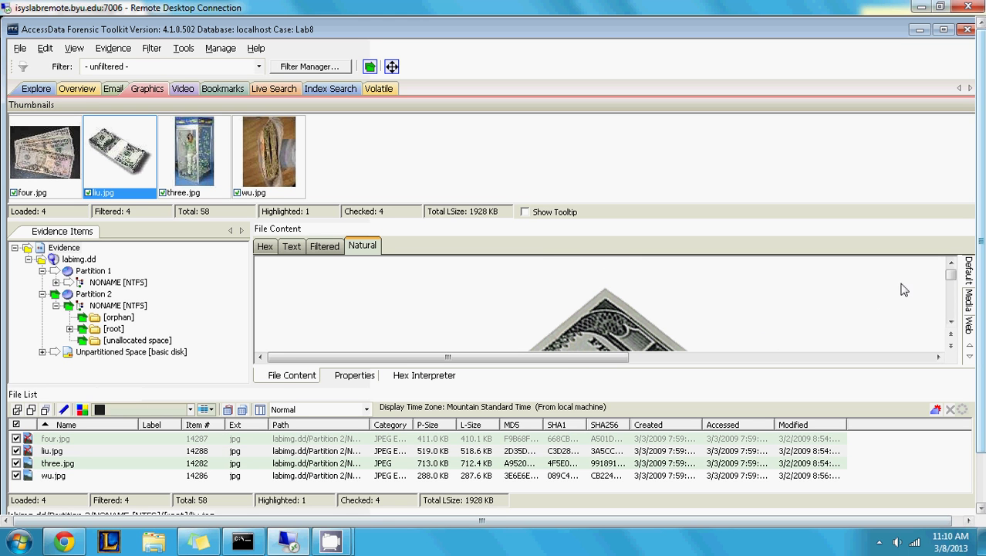
pyautogui.click(951, 323)
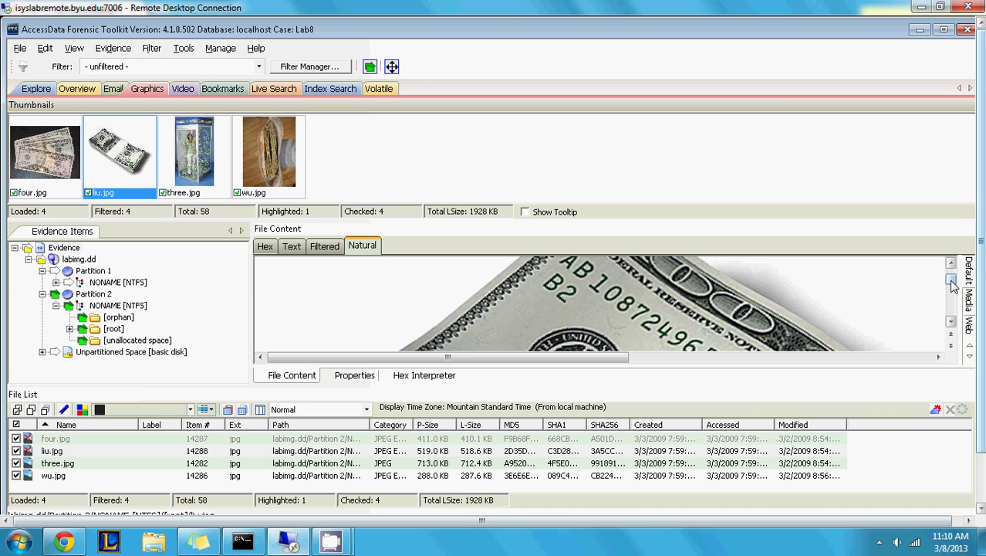
pyautogui.moveTo(953, 286)
pyautogui.mouseDown()
pyautogui.moveTo(951, 301)
pyautogui.moveTo(952, 288)
pyautogui.mouseUp()
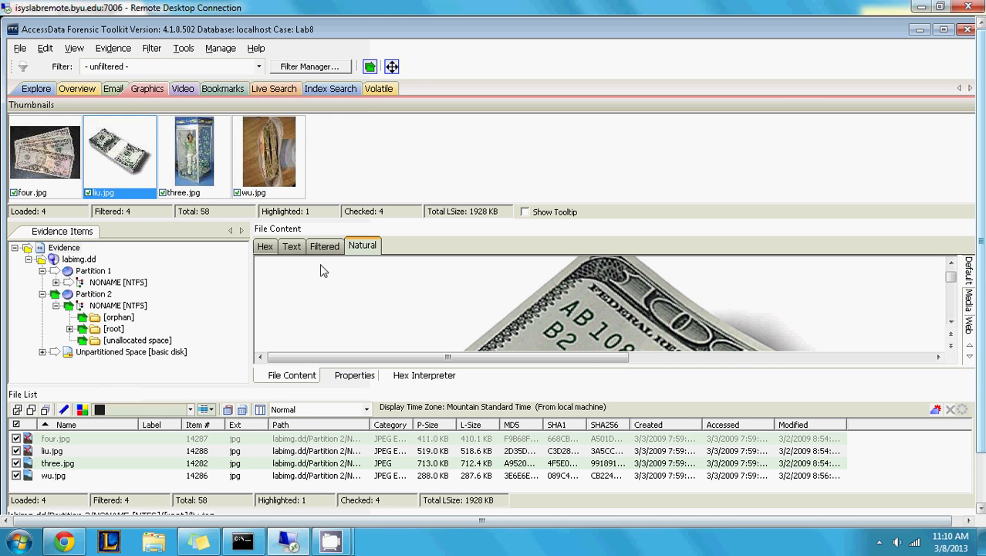
pyautogui.click(291, 246)
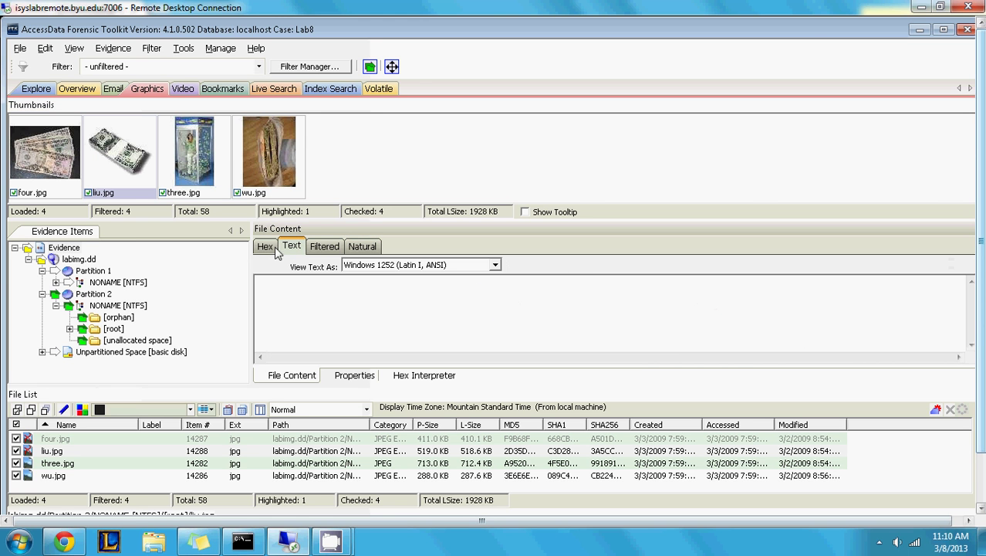
pyautogui.click(266, 248)
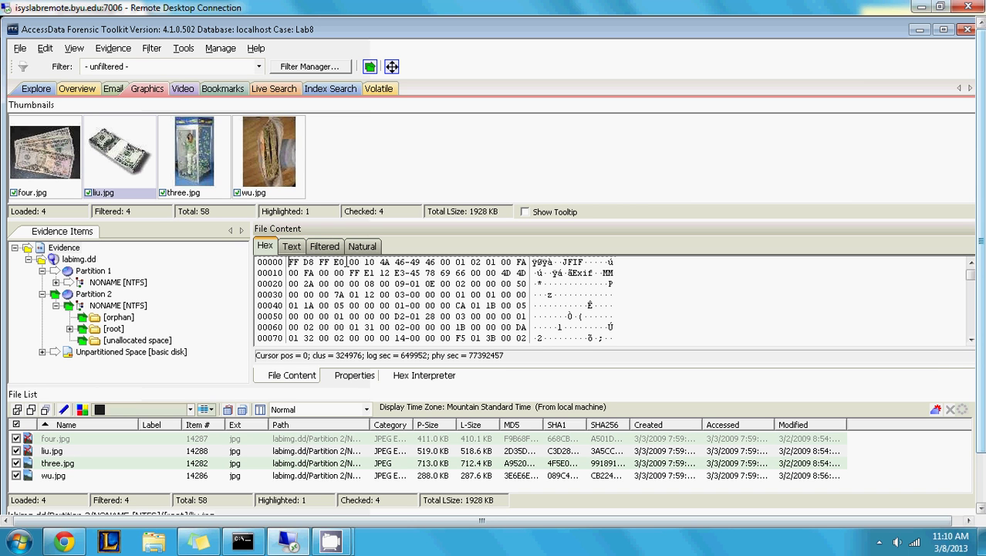
pyautogui.click(365, 247)
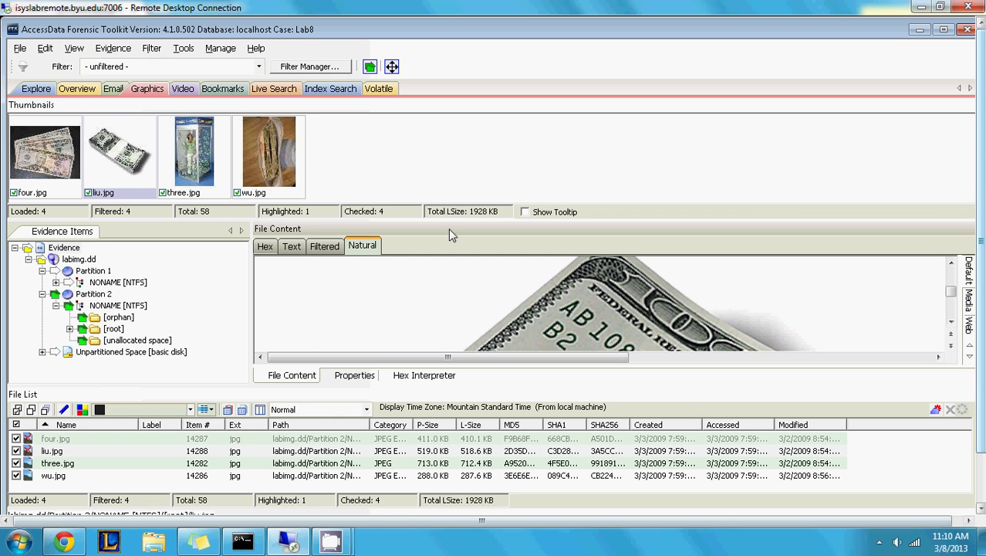
# - Review the options for adding liu.jpg to an existing bookmark and close the dialog without adding it
pyautogui.rightClick(107, 158)
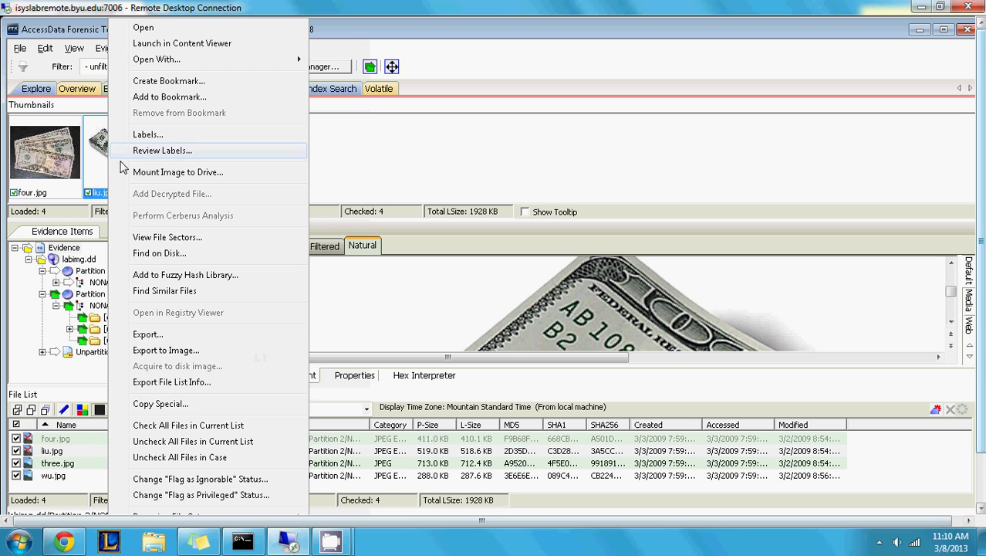
pyautogui.click(168, 97)
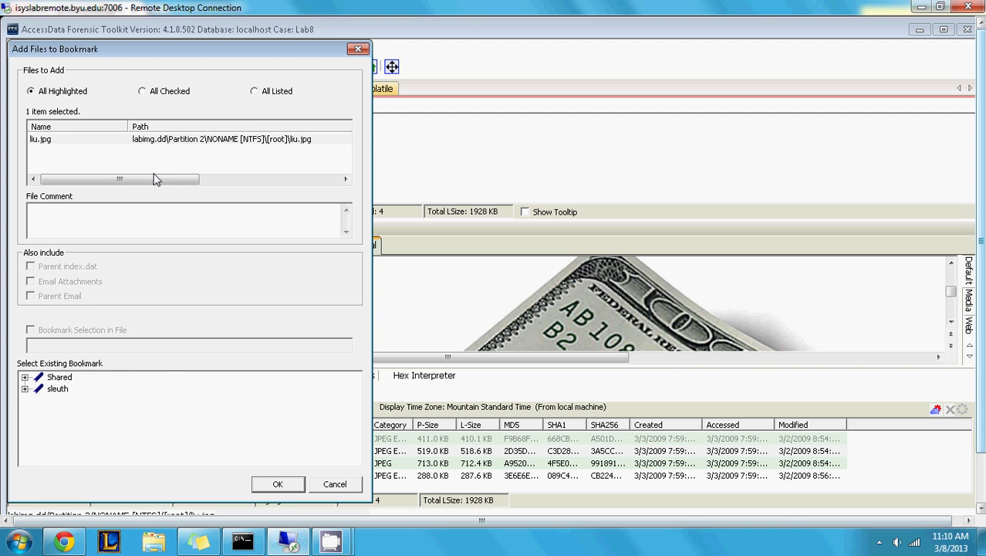
pyautogui.click(357, 51)
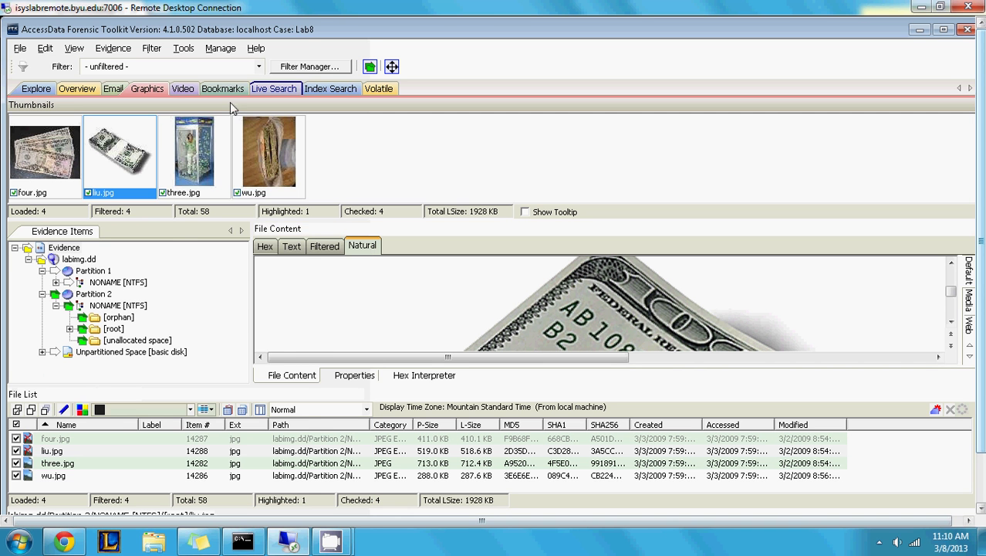
# - Start a new bookmark named Money for liu.jpg and discard it without saving
pyautogui.rightClick(111, 168)
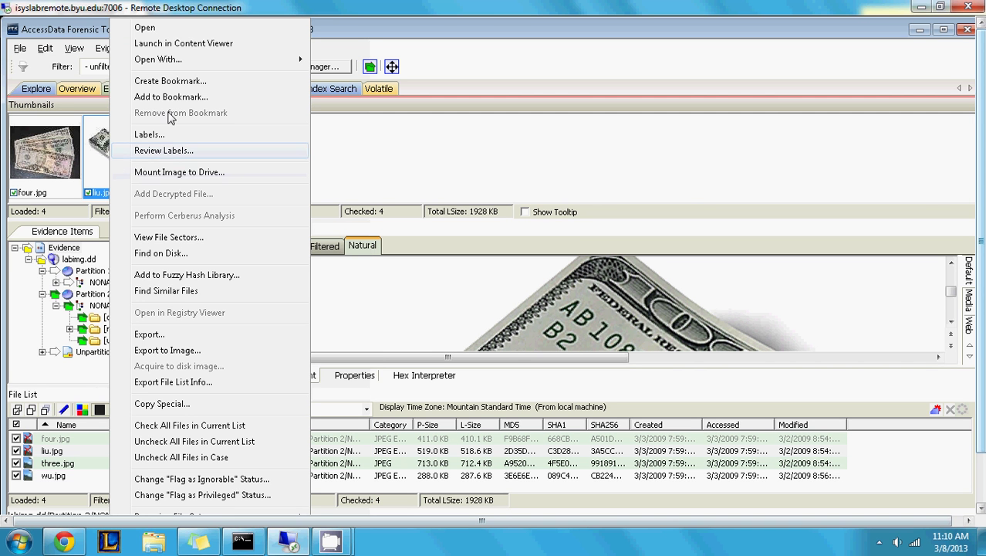
pyautogui.click(170, 81)
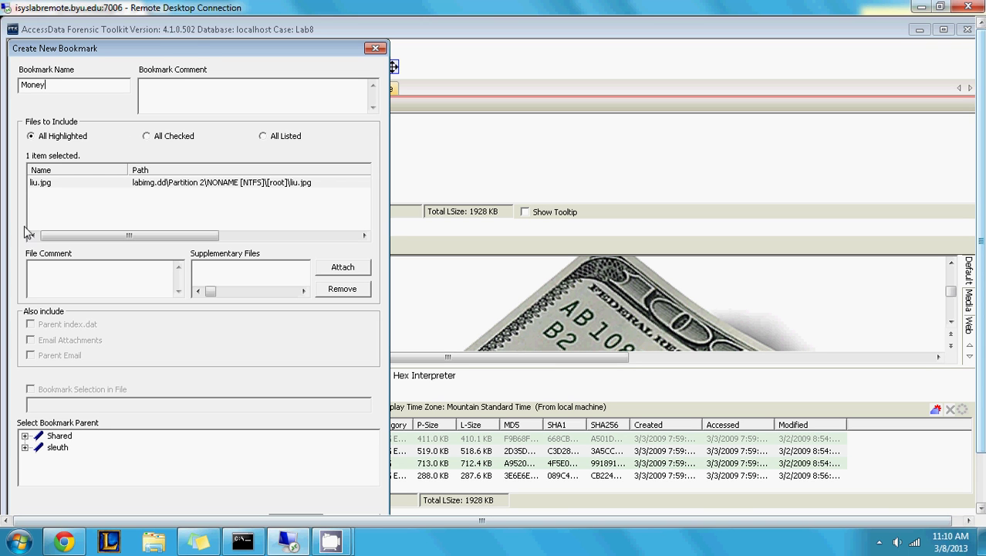
pyautogui.moveTo(198, 49); pyautogui.dragTo(280, 28)
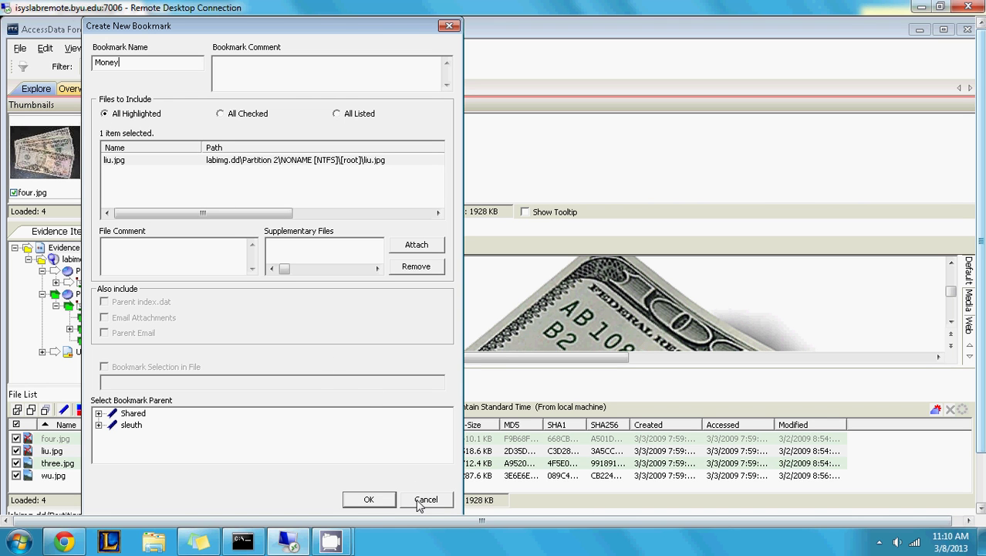
pyautogui.click(451, 28)
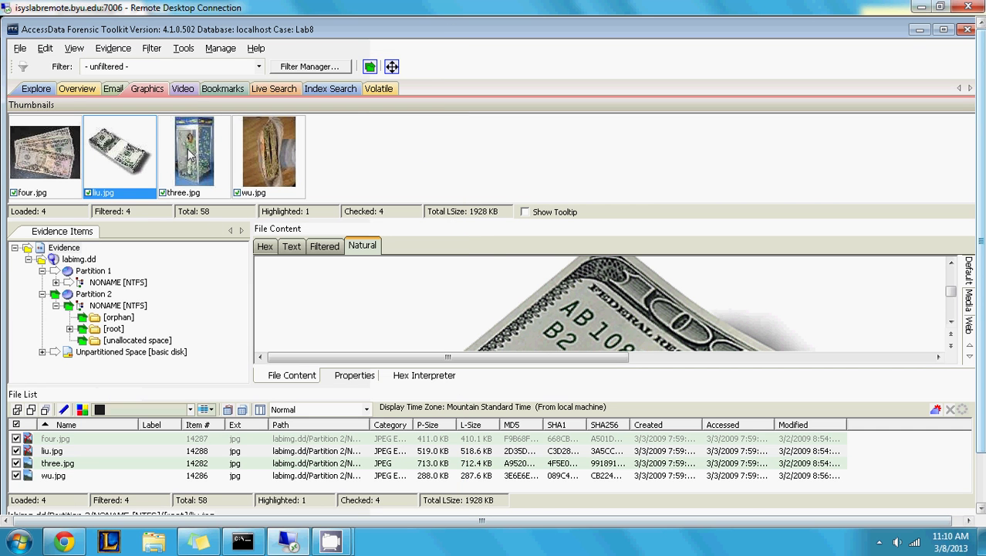
# - Look over the case's bookmark tree and return to the graphics thumbnails
pyautogui.click(229, 88)
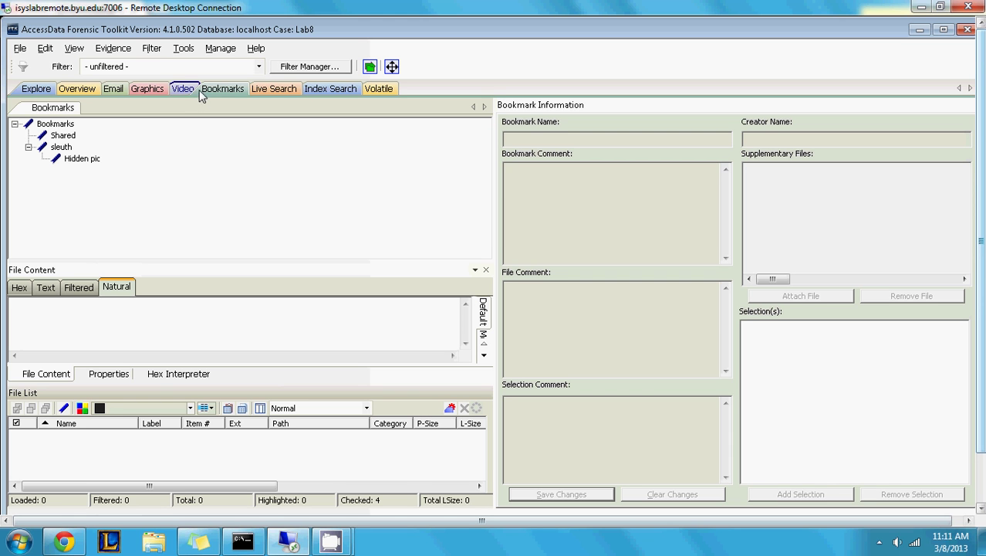
pyautogui.click(137, 91)
# - Highlight all four Partition 2 images, review the export options for the checked files, and close the dialog without exporting
pyautogui.rightClick(135, 153)
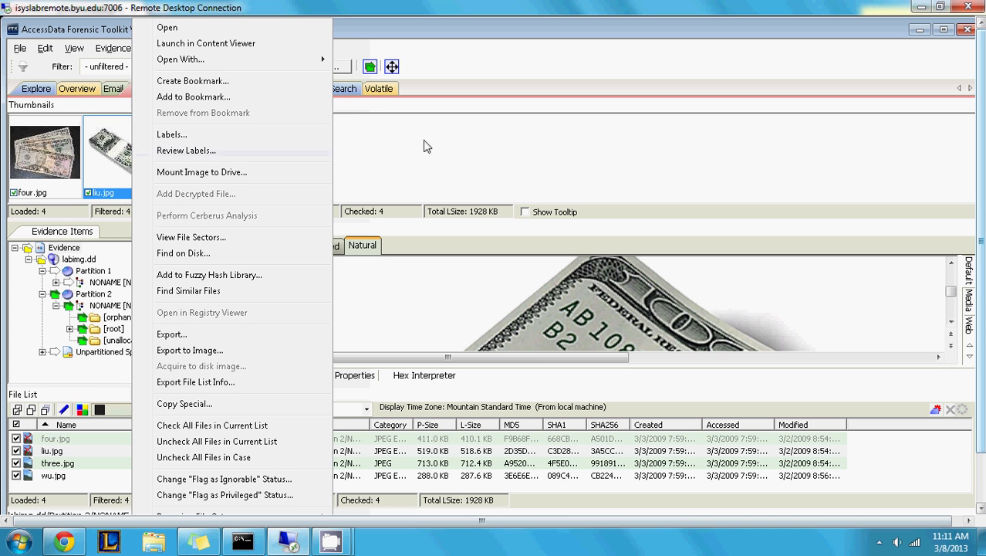
pyautogui.click(342, 151)
pyautogui.click(277, 163)
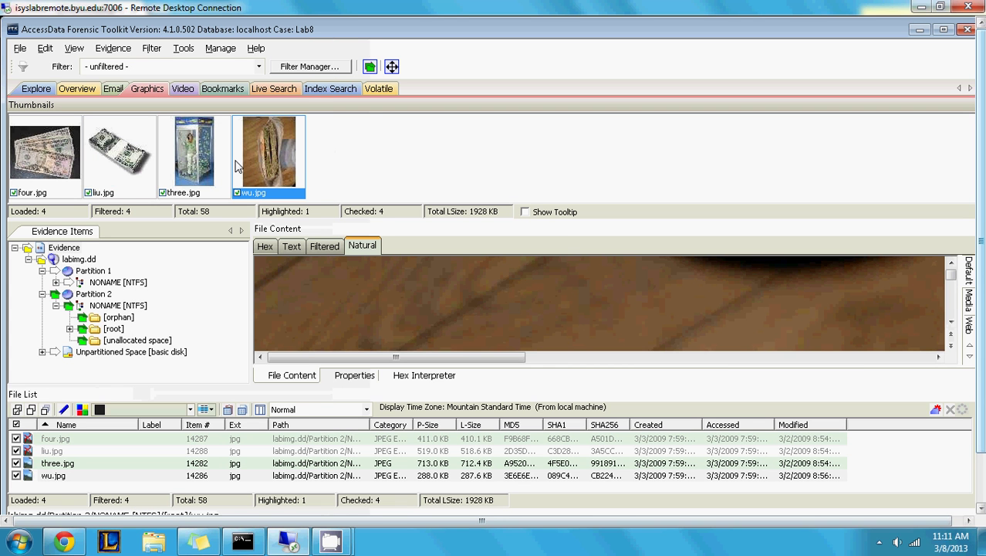
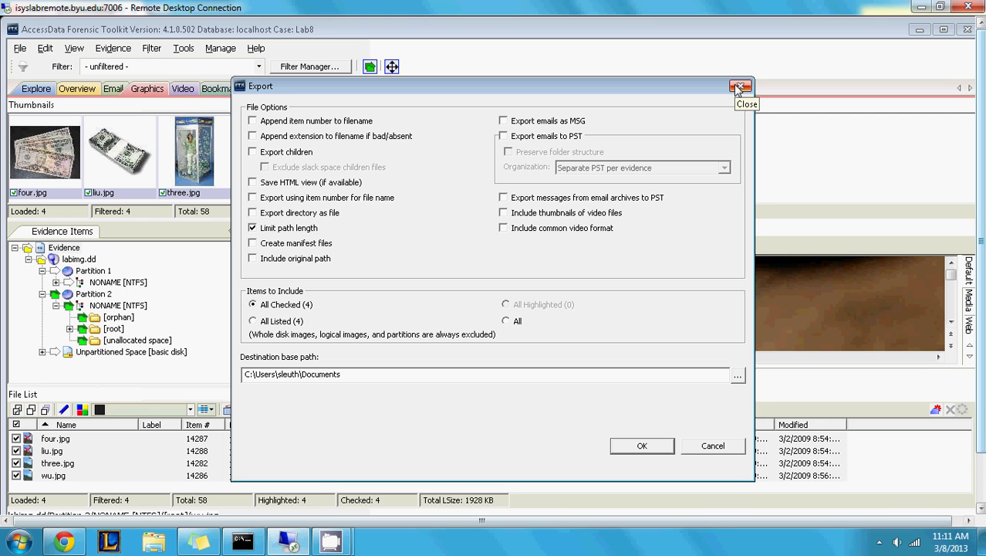
pyautogui.click(740, 86)
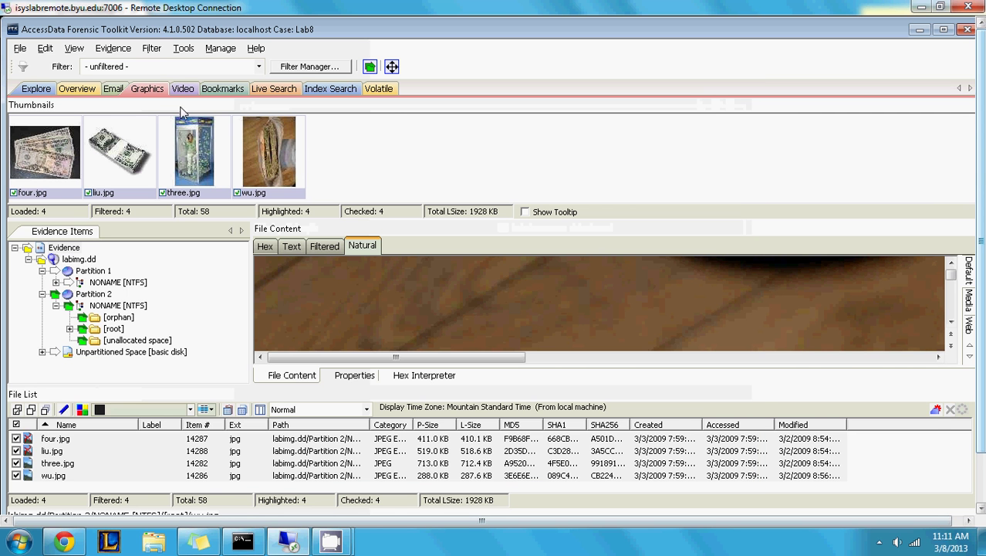
# - Return to the case overview, collapse File Extension, expand File Category, and list the files under Other Encryption Files
pyautogui.click(77, 88)
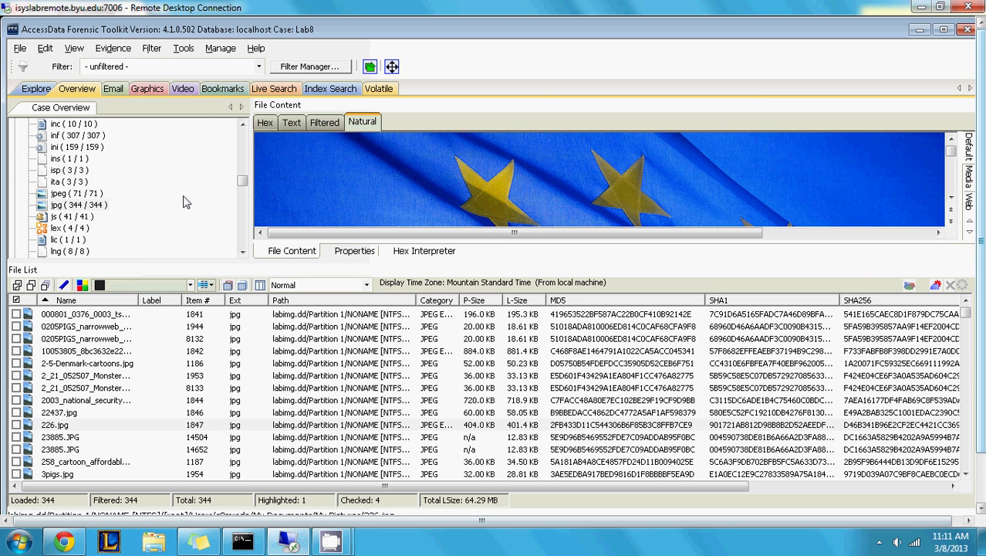
pyautogui.moveTo(241, 181); pyautogui.dragTo(242, 132)
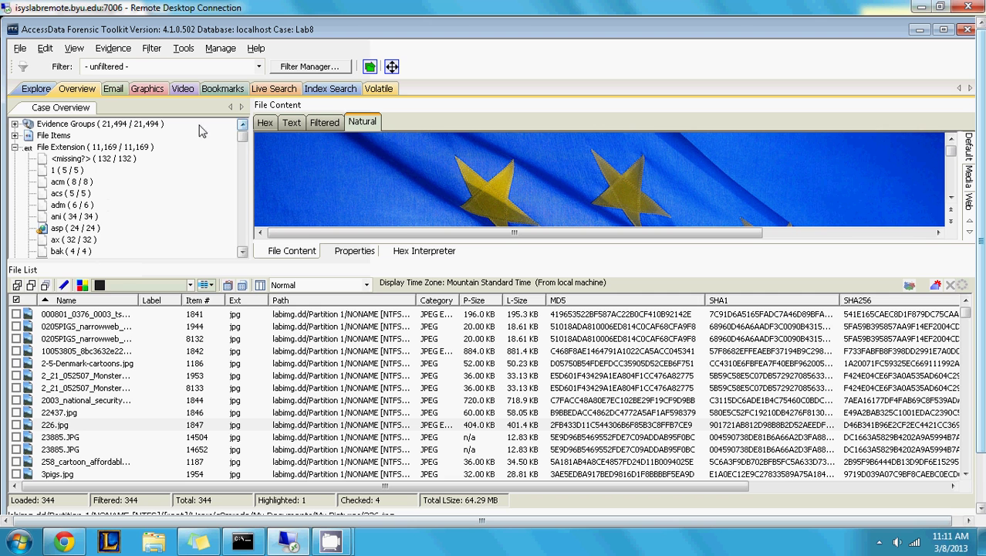
pyautogui.click(15, 147)
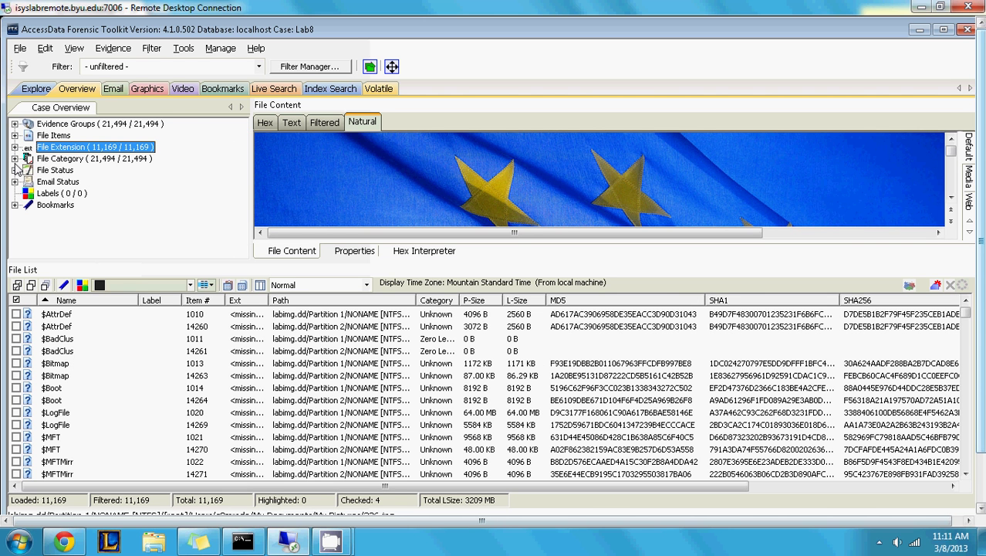
pyautogui.click(15, 158)
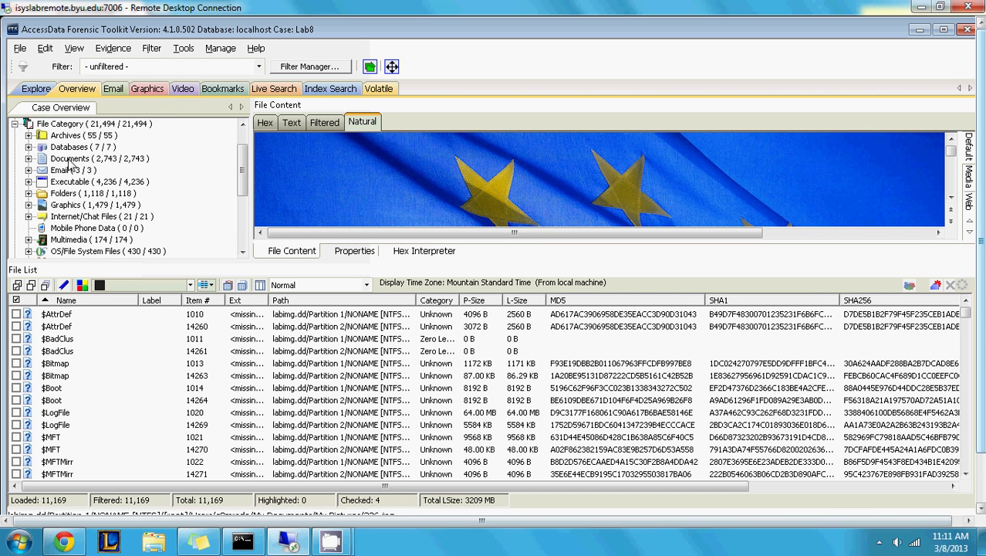
pyautogui.scroll(-2, 155, 208)
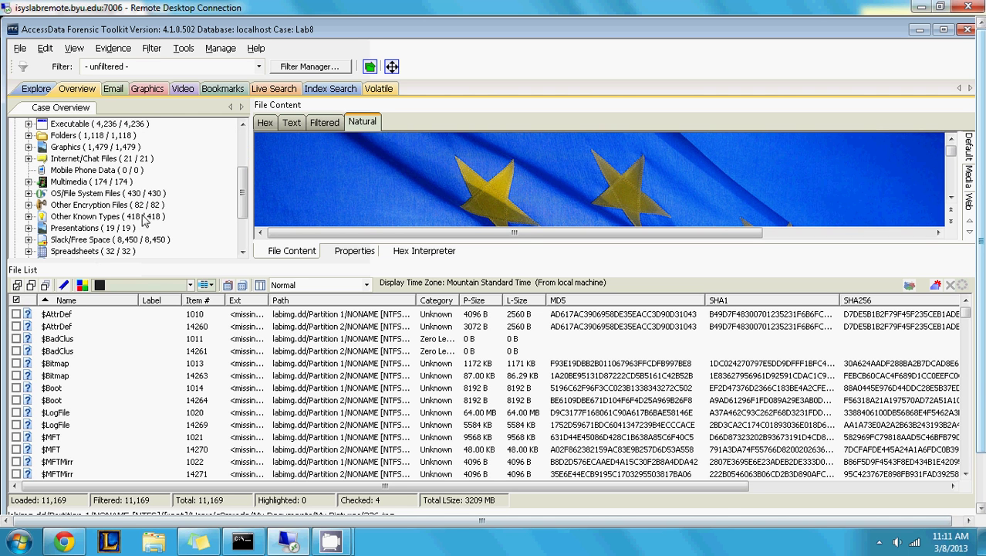
pyautogui.click(95, 205)
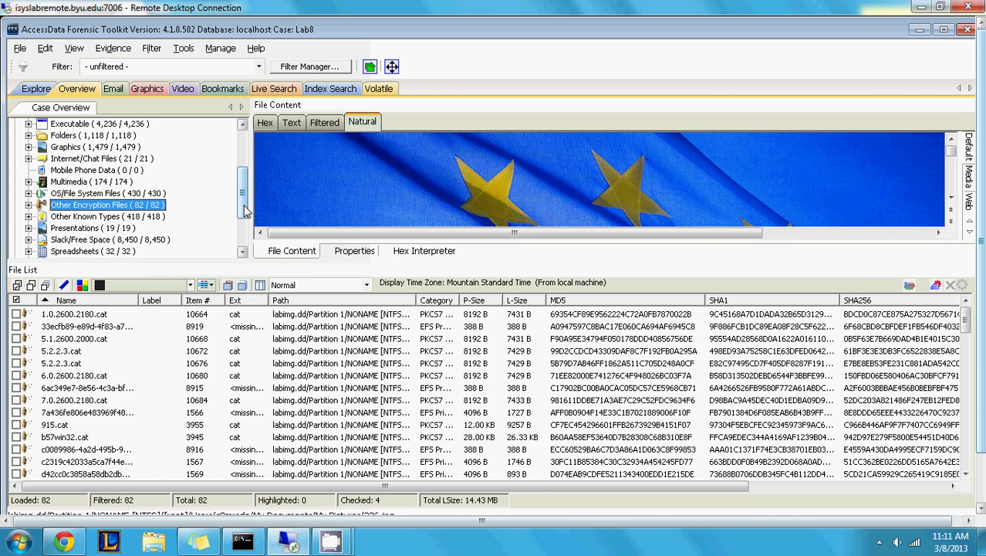
pyautogui.moveTo(244, 210); pyautogui.dragTo(245, 160)
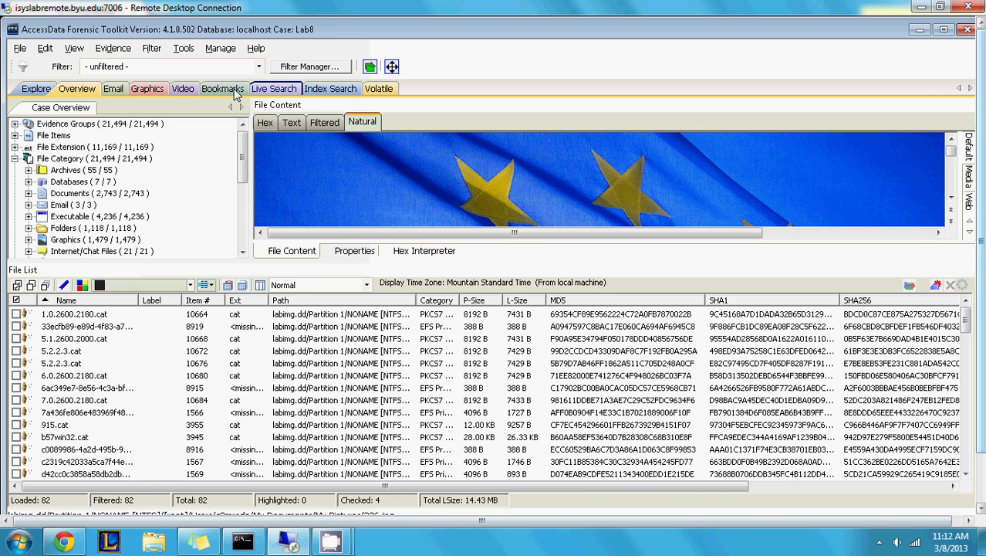
# - Look over the live search options, and add the indexed word money to the index search terms
pyautogui.click(266, 90)
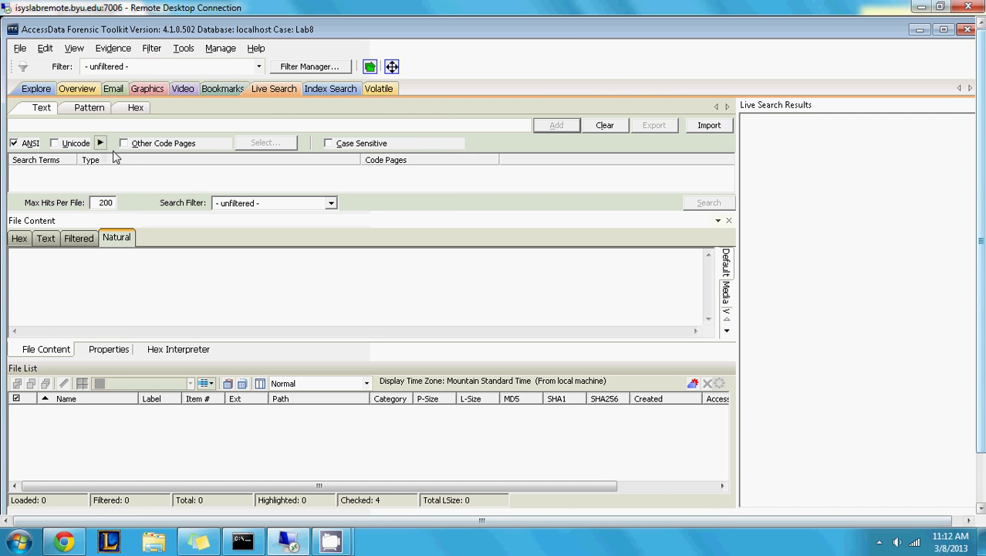
pyautogui.click(324, 88)
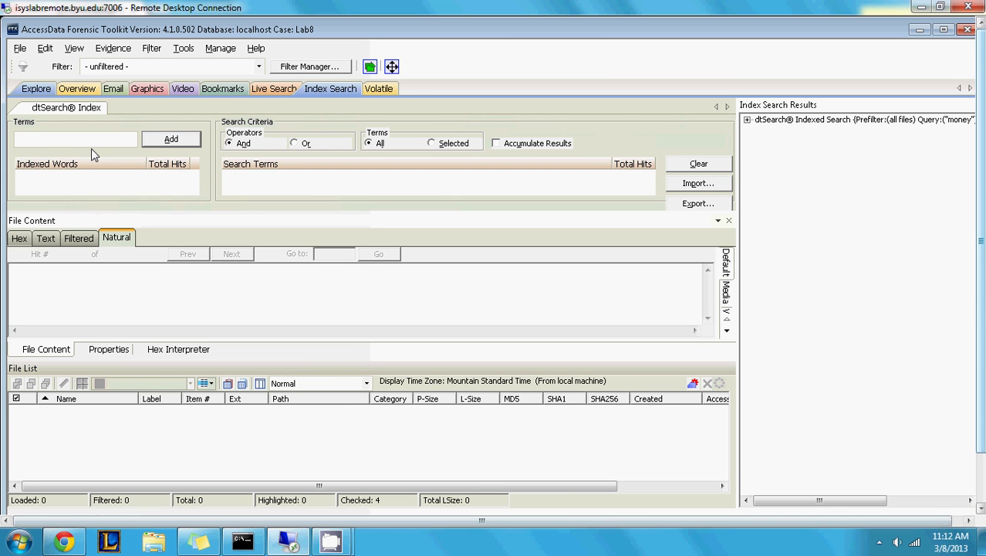
pyautogui.click(77, 139)
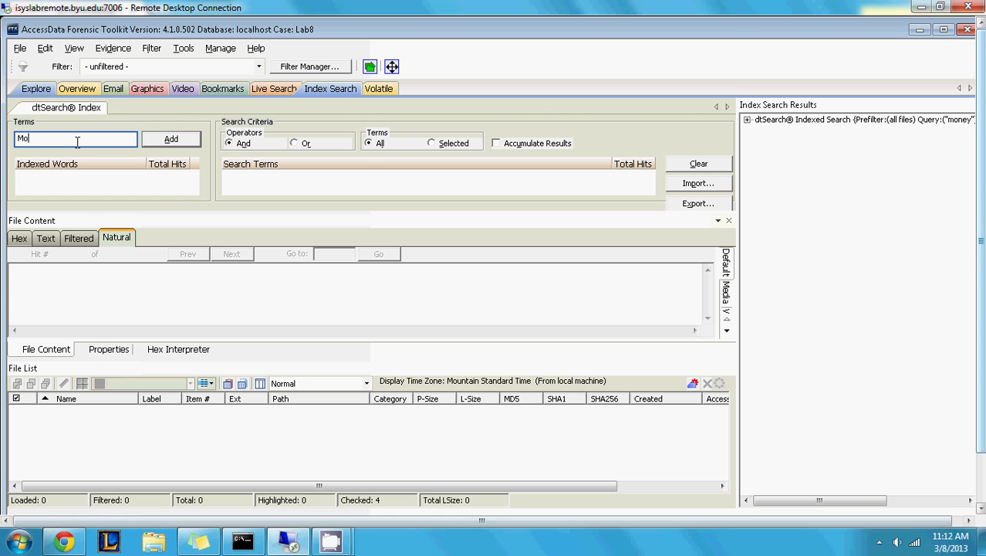
pyautogui.write('Money')
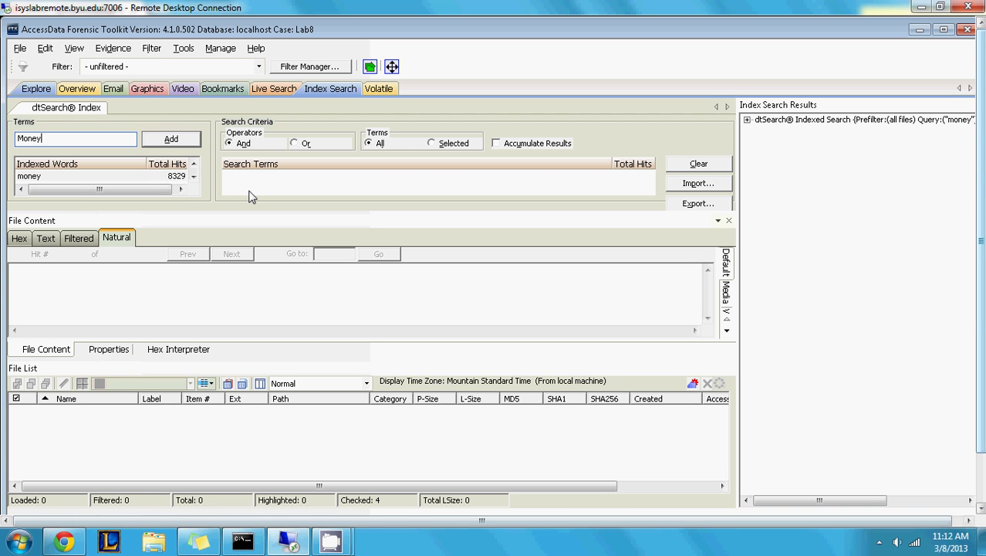
pyautogui.click(44, 182)
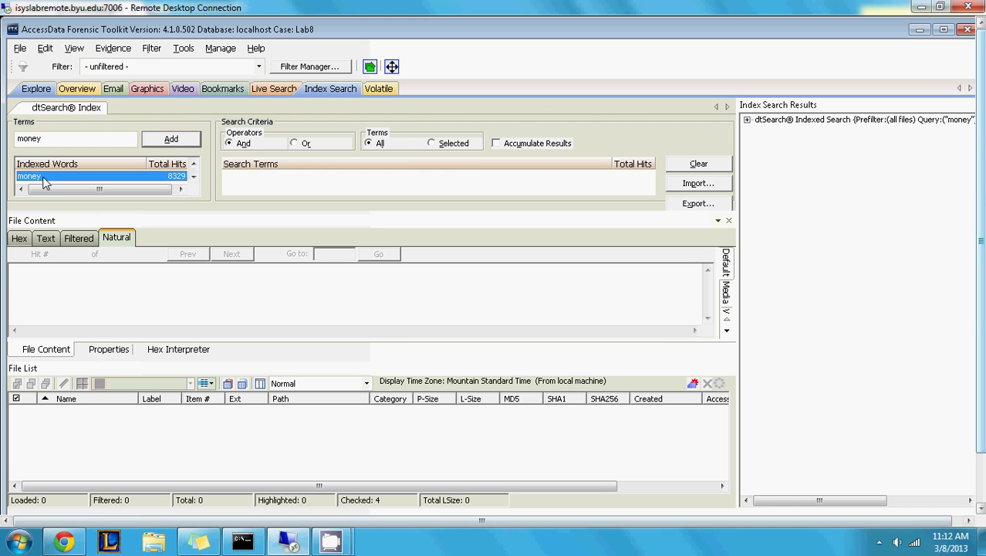
pyautogui.click(171, 145)
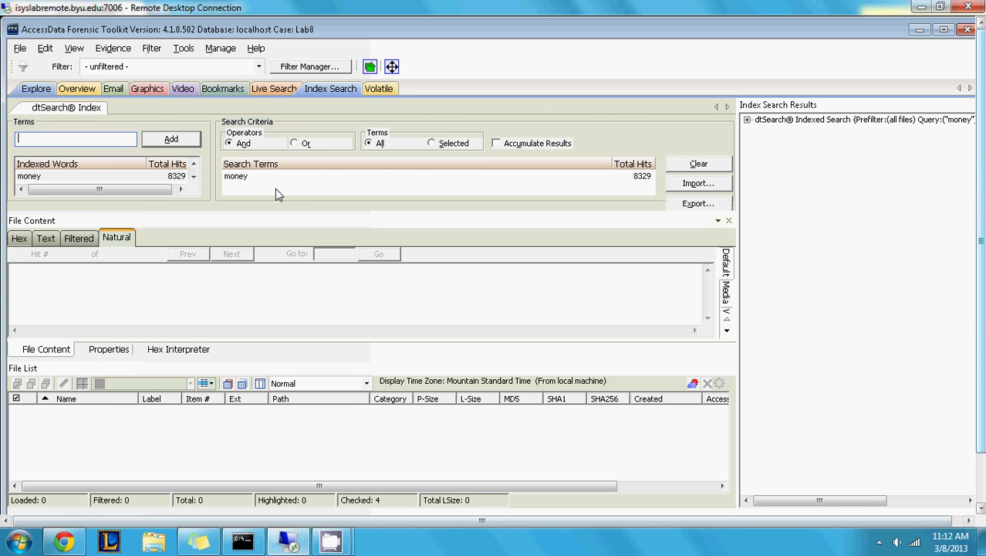
# - Run the index search for money with all files included
pyautogui.click(229, 178)
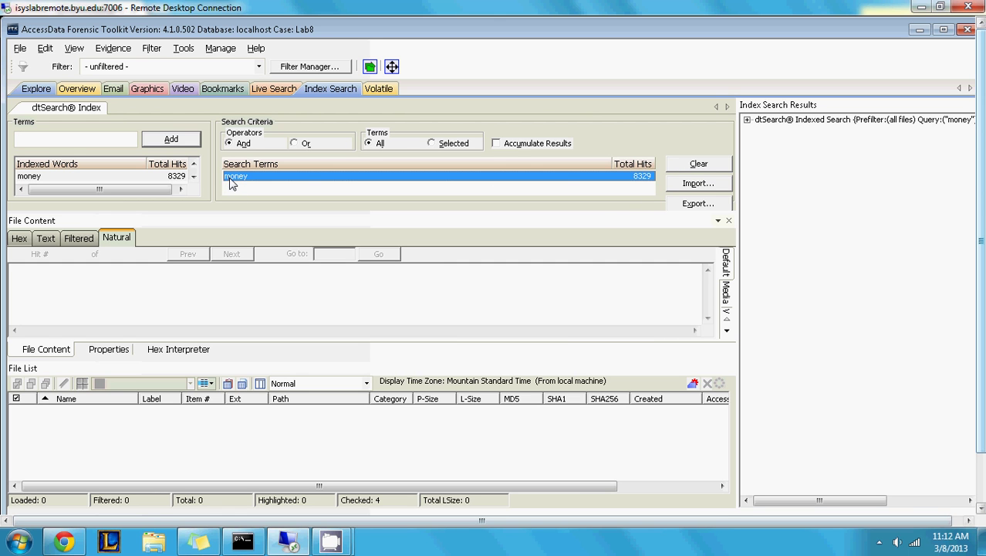
pyautogui.doubleClick(229, 179)
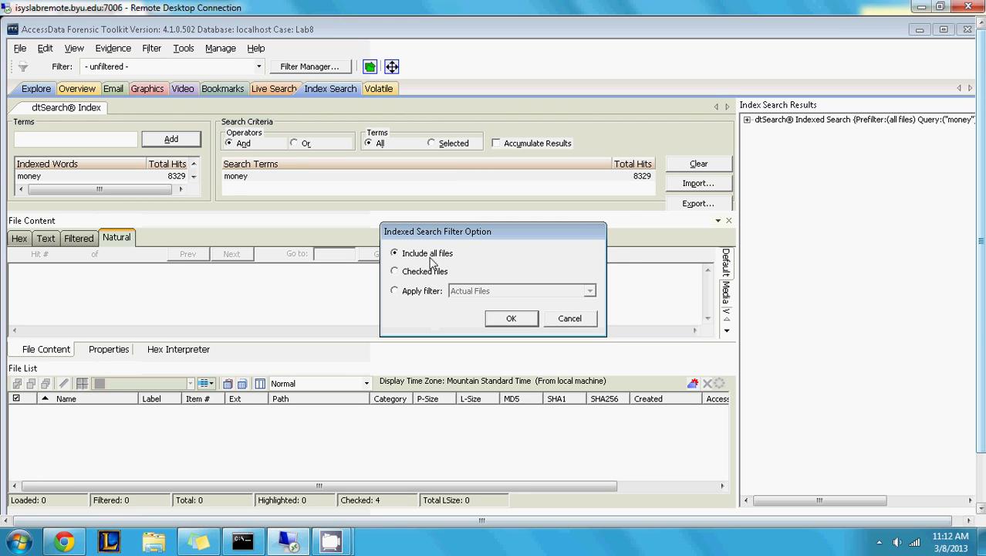
pyautogui.click(502, 318)
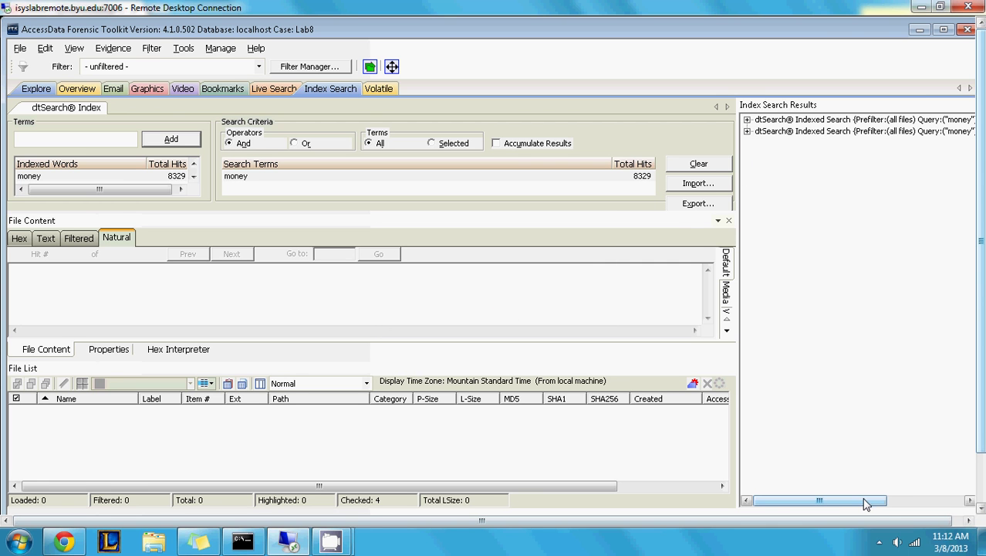
pyautogui.moveTo(859, 502); pyautogui.dragTo(827, 490)
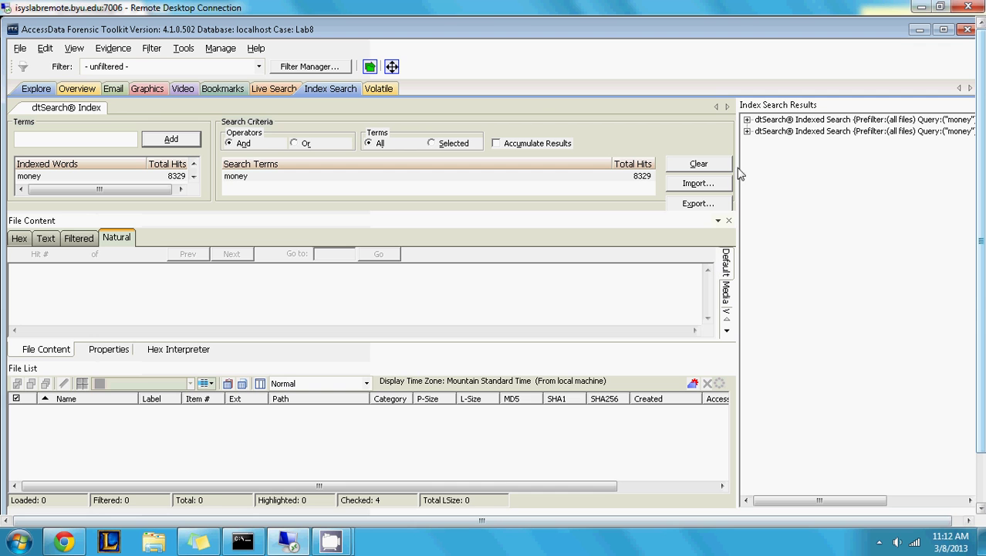
# - Expand the newest money search results through Allocated Space and Graphics to the individual hits in notit.mp3
pyautogui.click(747, 131)
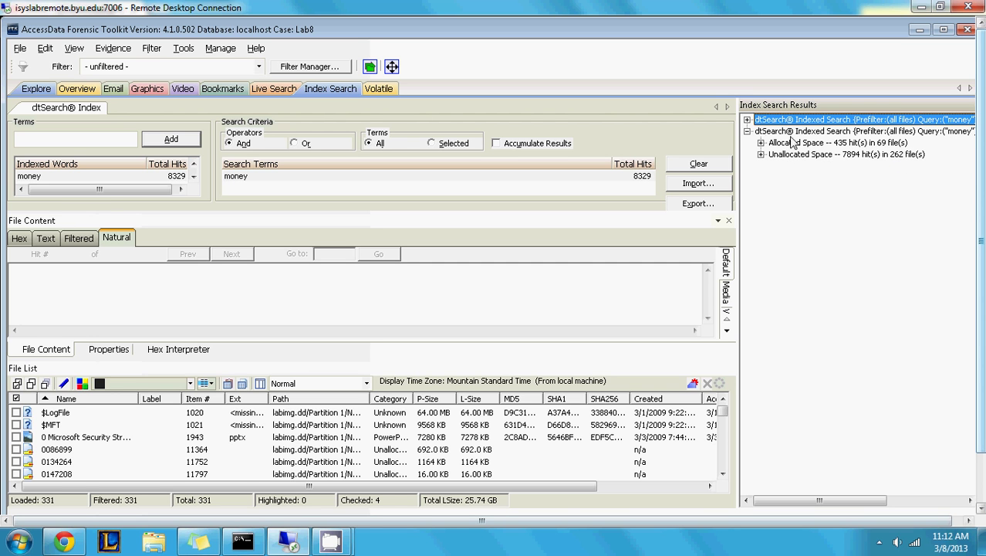
pyautogui.click(760, 143)
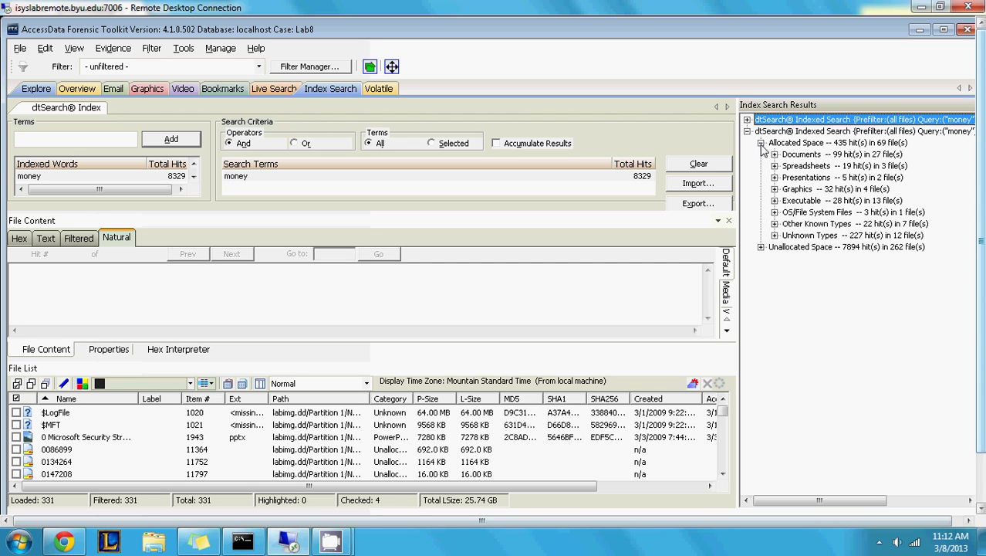
pyautogui.click(774, 189)
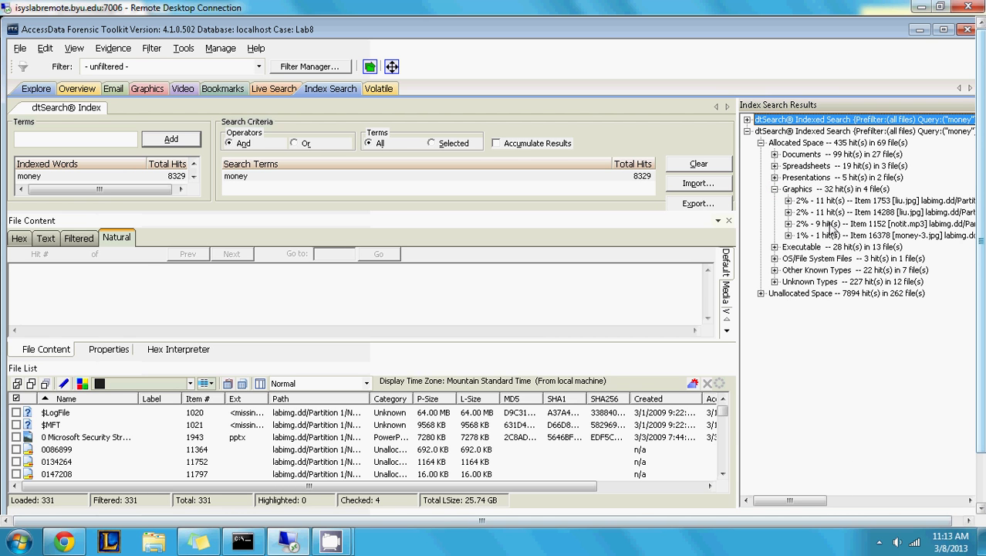
pyautogui.click(787, 224)
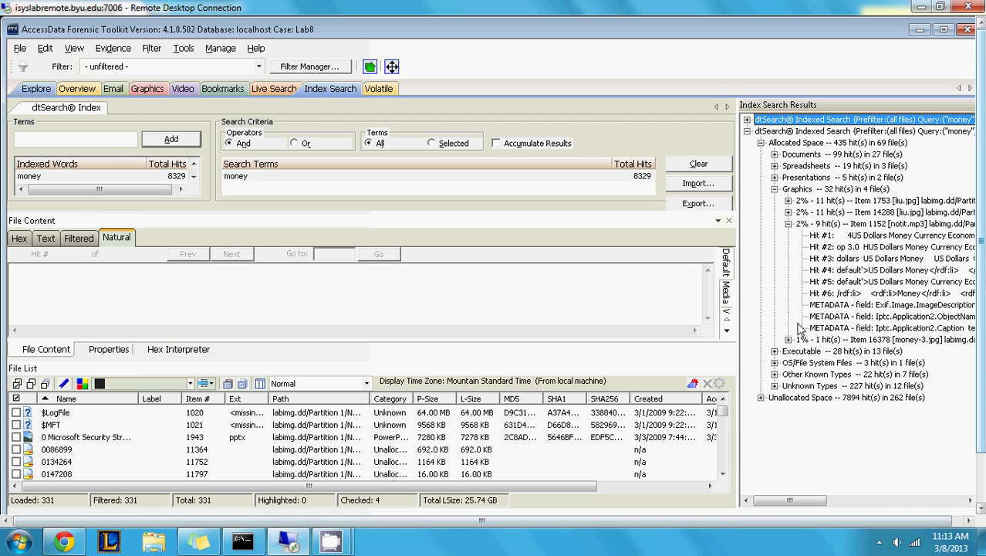
pyautogui.moveTo(795, 503); pyautogui.dragTo(818, 503)
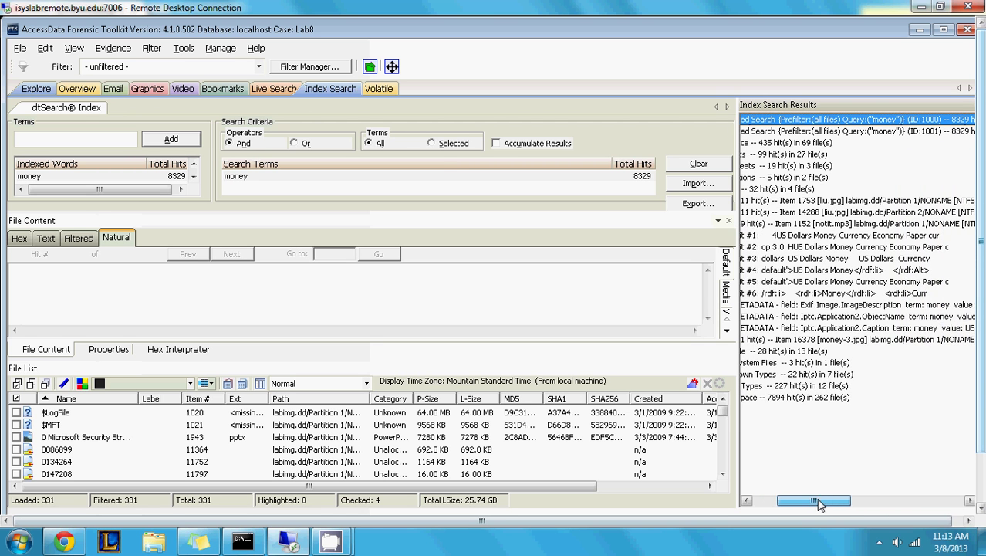
# - Examine the first notit.mp3 hit as filtered text and preview the file in its natural form
pyautogui.click(799, 235)
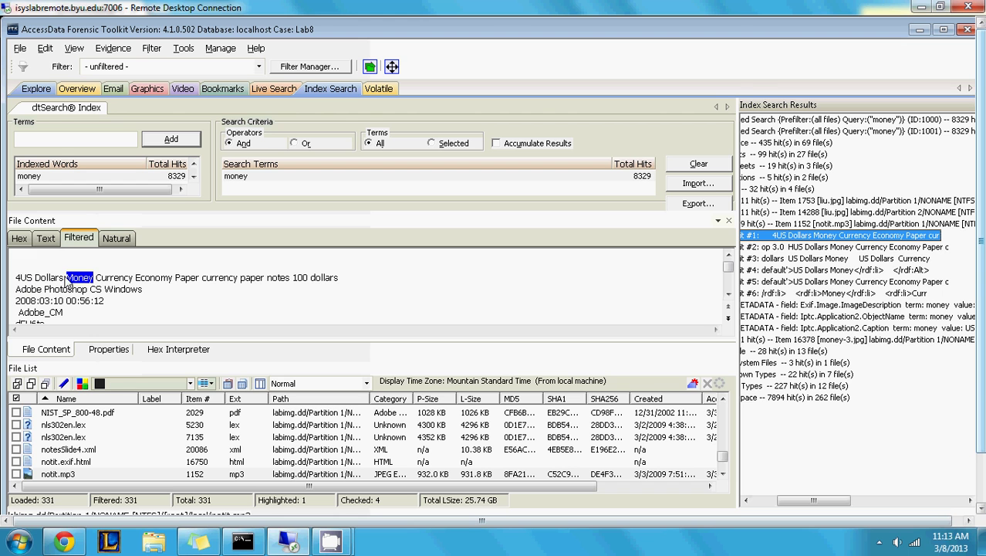
pyautogui.click(152, 288)
pyautogui.scroll(-1, 152, 288)
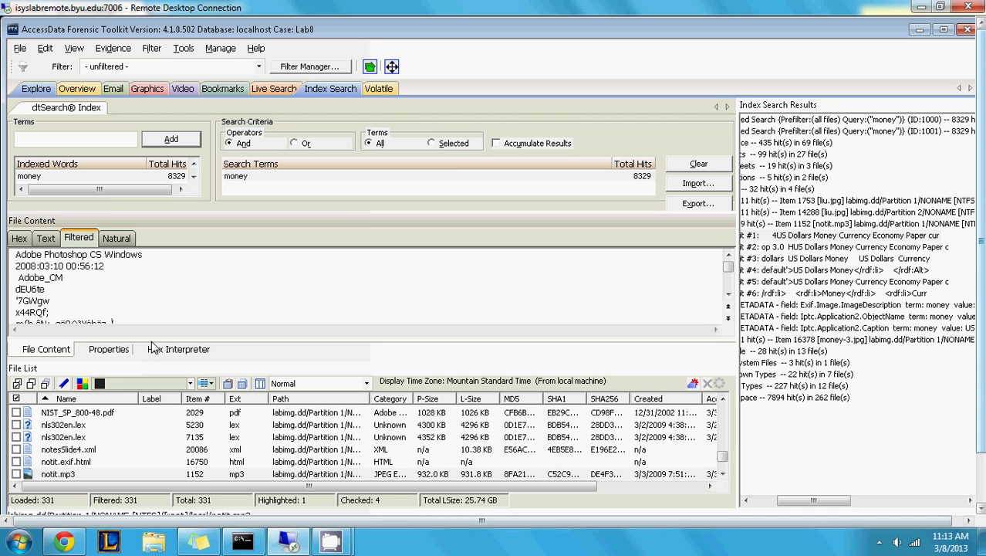
pyautogui.click(128, 239)
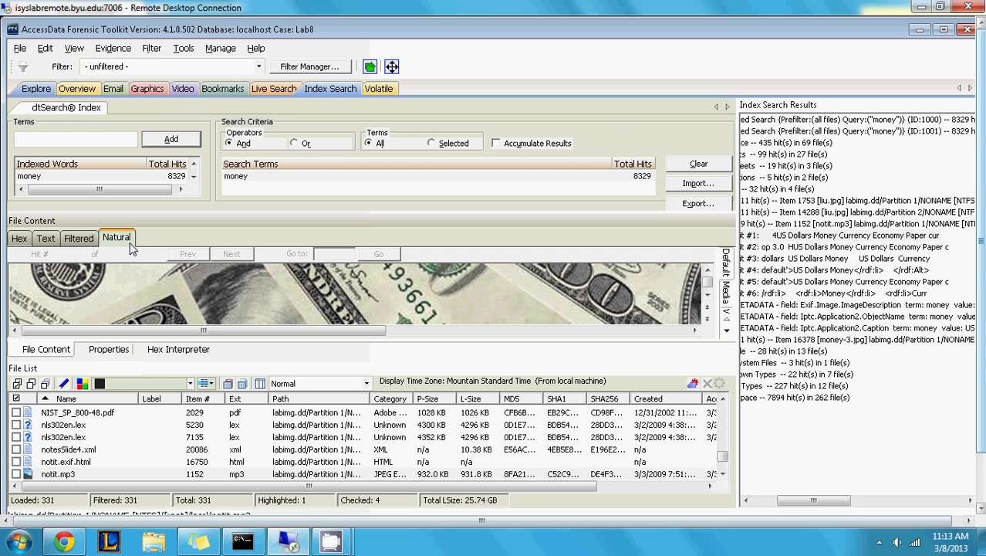
# - Open notit.mp3 in Windows Photo Viewer to see the full image, close the viewer, and highlight the file's row in the list
pyautogui.click(56, 477)
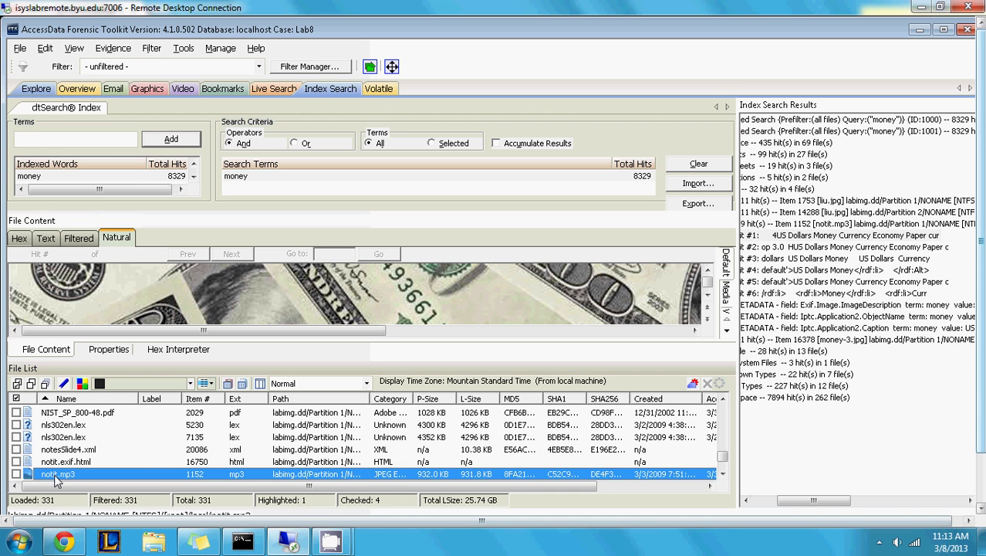
pyautogui.doubleClick(56, 475)
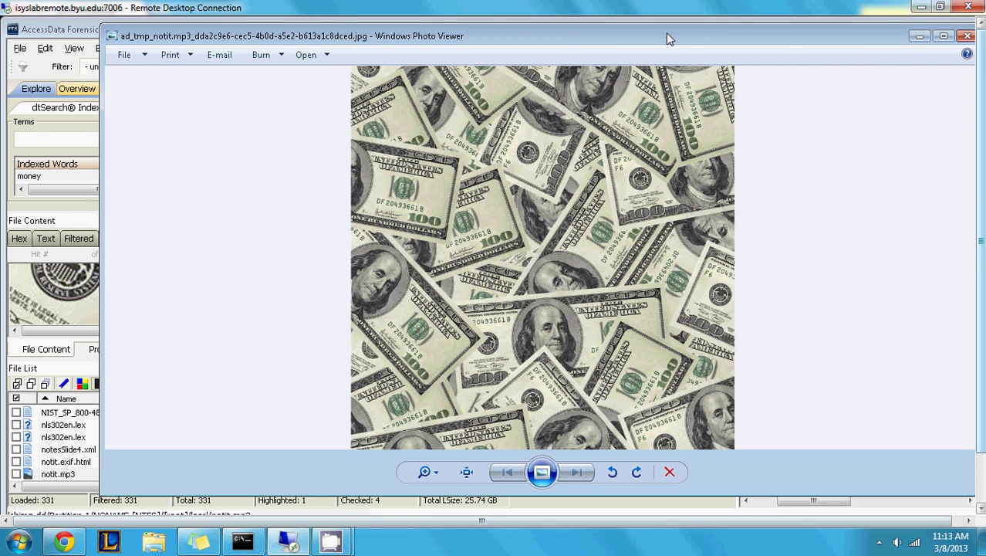
pyautogui.moveTo(667, 38); pyautogui.dragTo(597, 34)
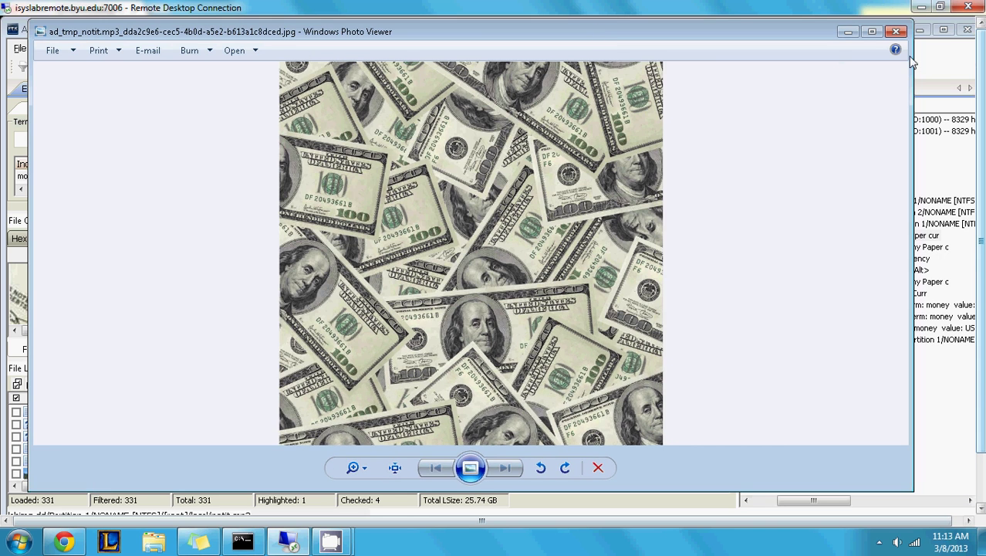
pyautogui.click(896, 32)
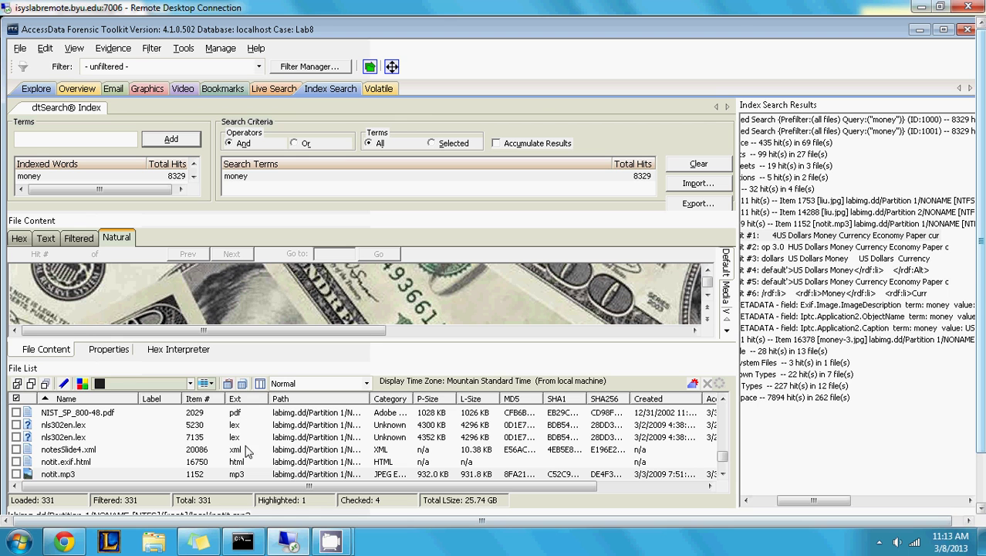
pyautogui.click(247, 476)
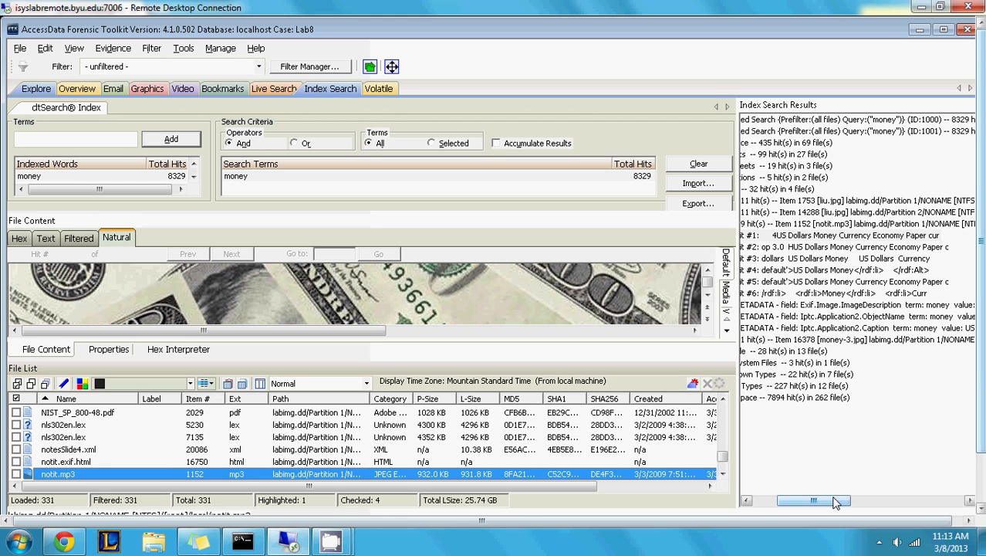
pyautogui.moveTo(837, 502); pyautogui.dragTo(813, 502)
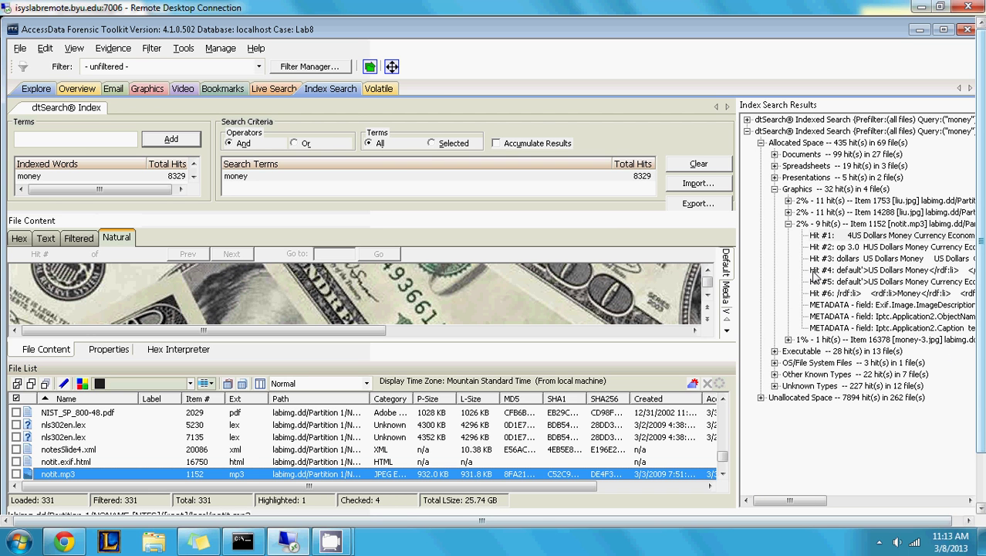
# - Preview four.jpg among the Partition 2 graphics, and revisit the evidence tree before returning to the thumbnails
pyautogui.click(100, 145)
pyautogui.click(147, 90)
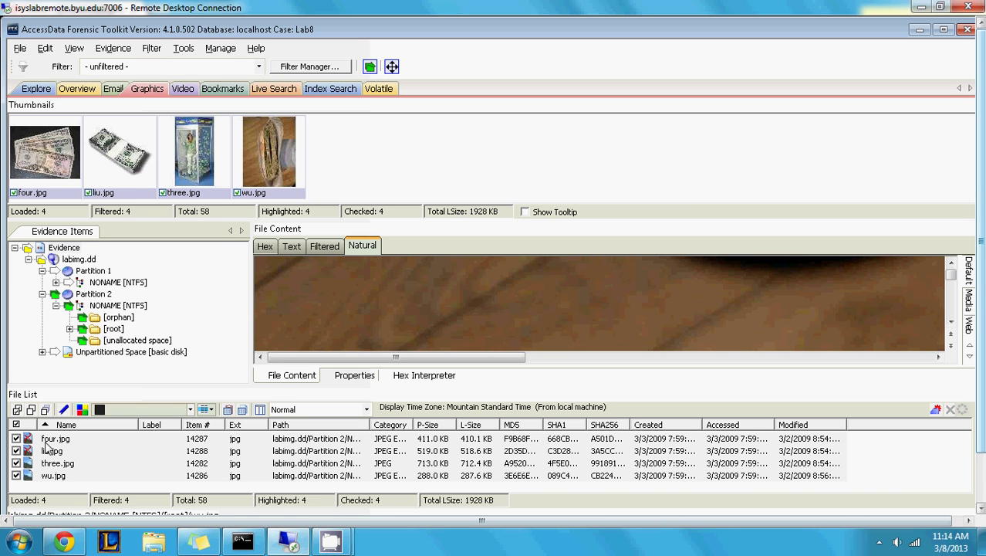
pyautogui.click(48, 450)
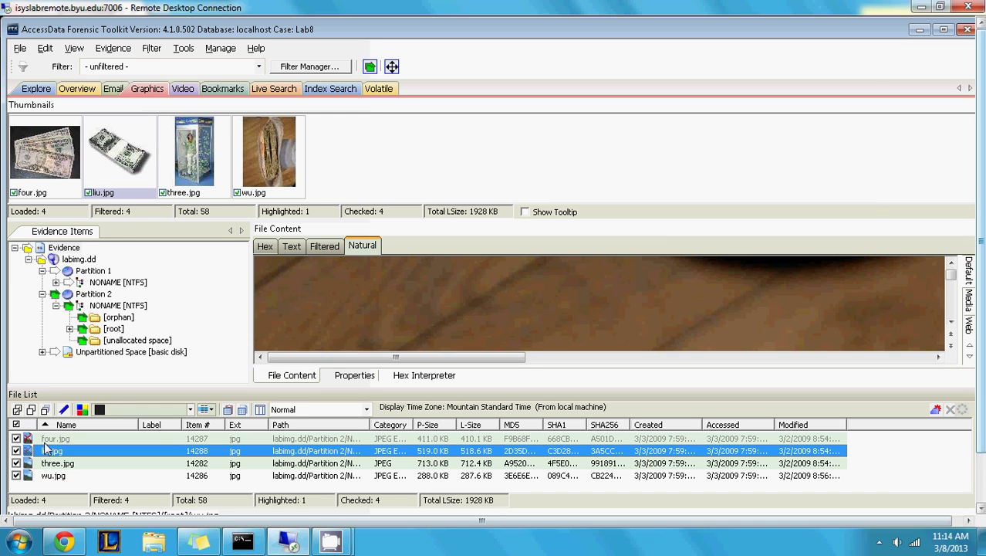
pyautogui.press('Up')
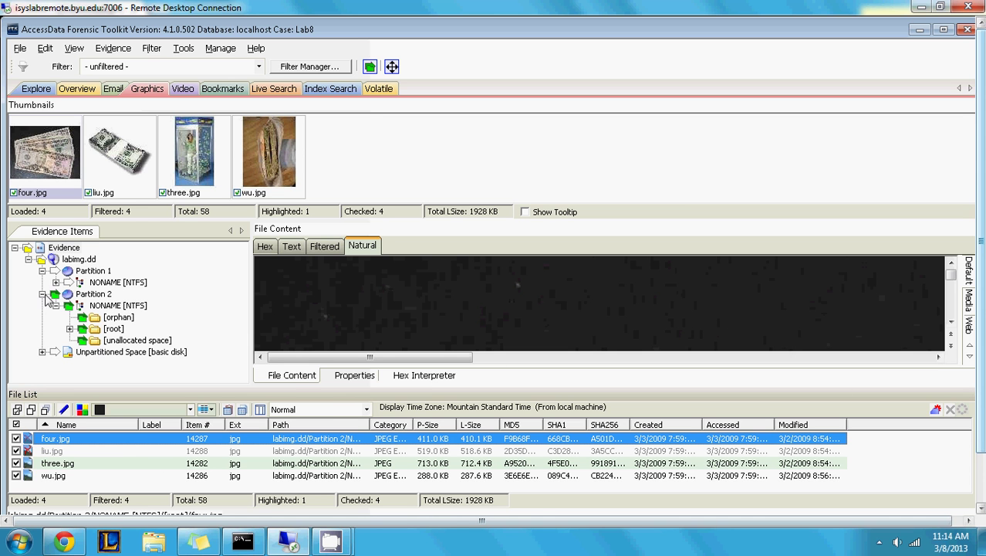
pyautogui.click(43, 90)
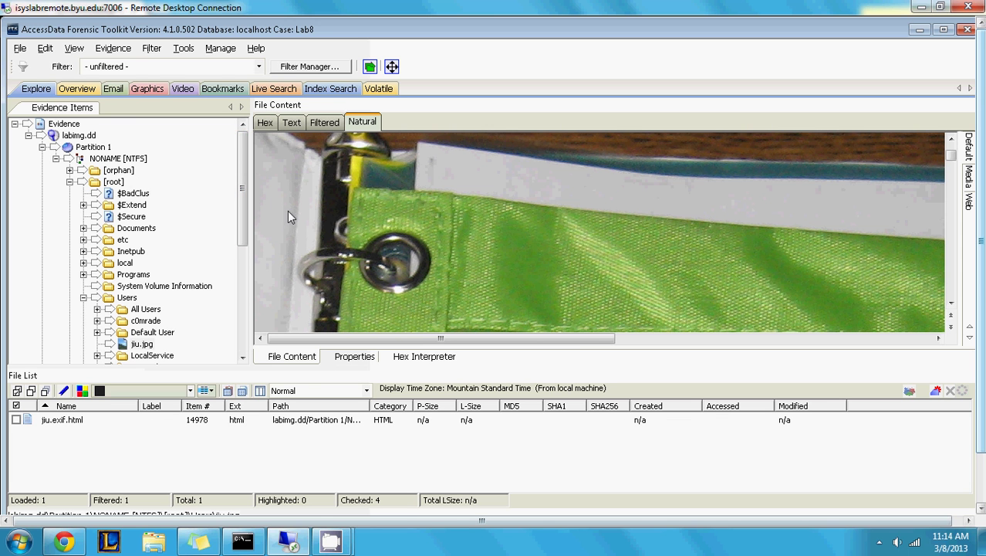
pyautogui.click(147, 91)
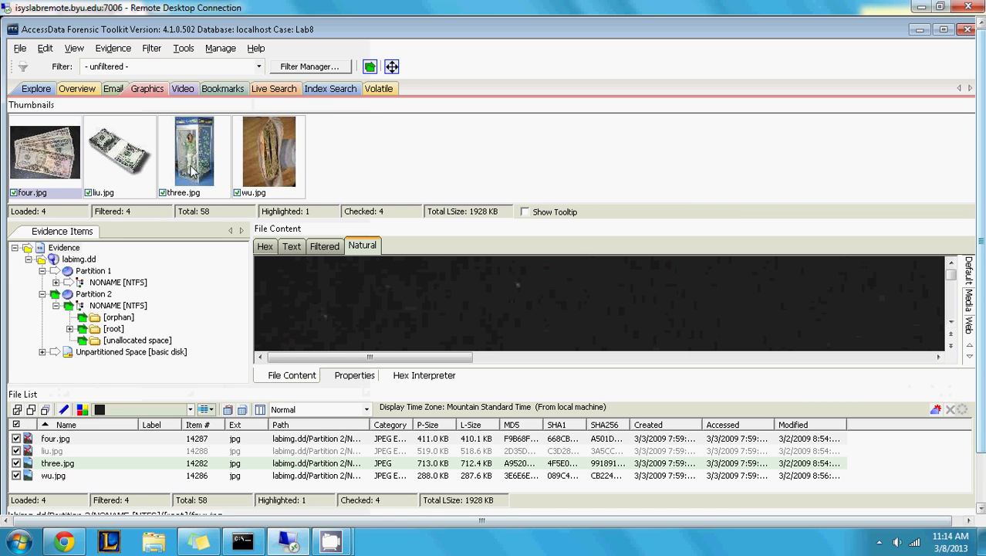